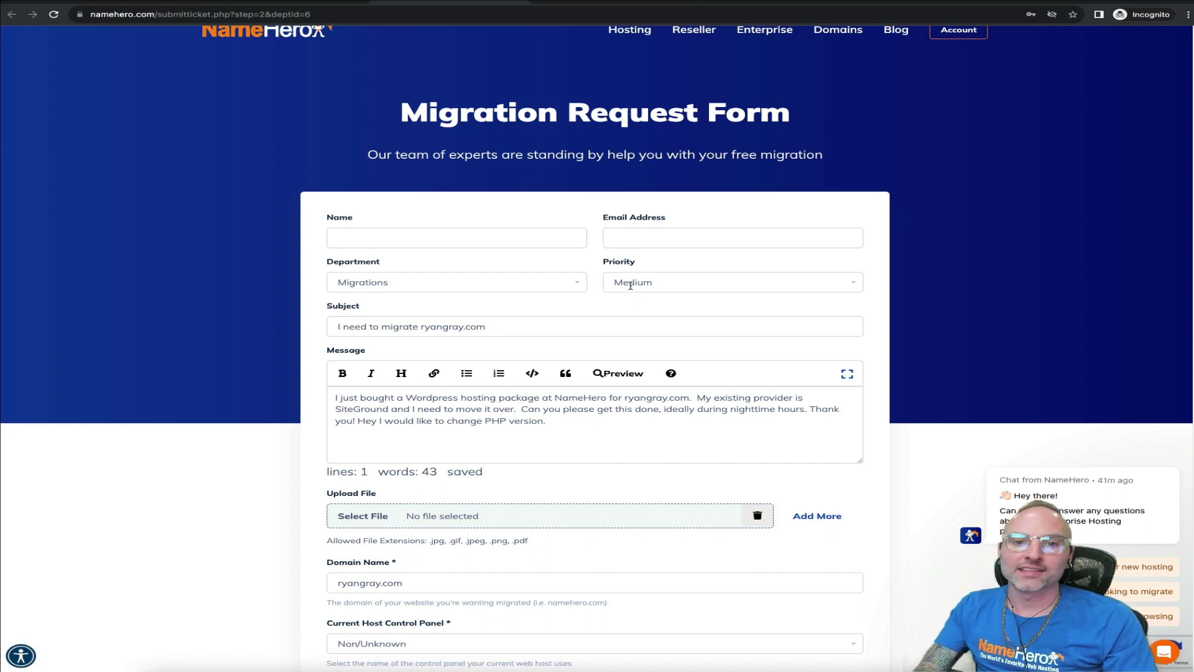
- Review the available priority levels and the subject line of the migration request
click(630, 286)
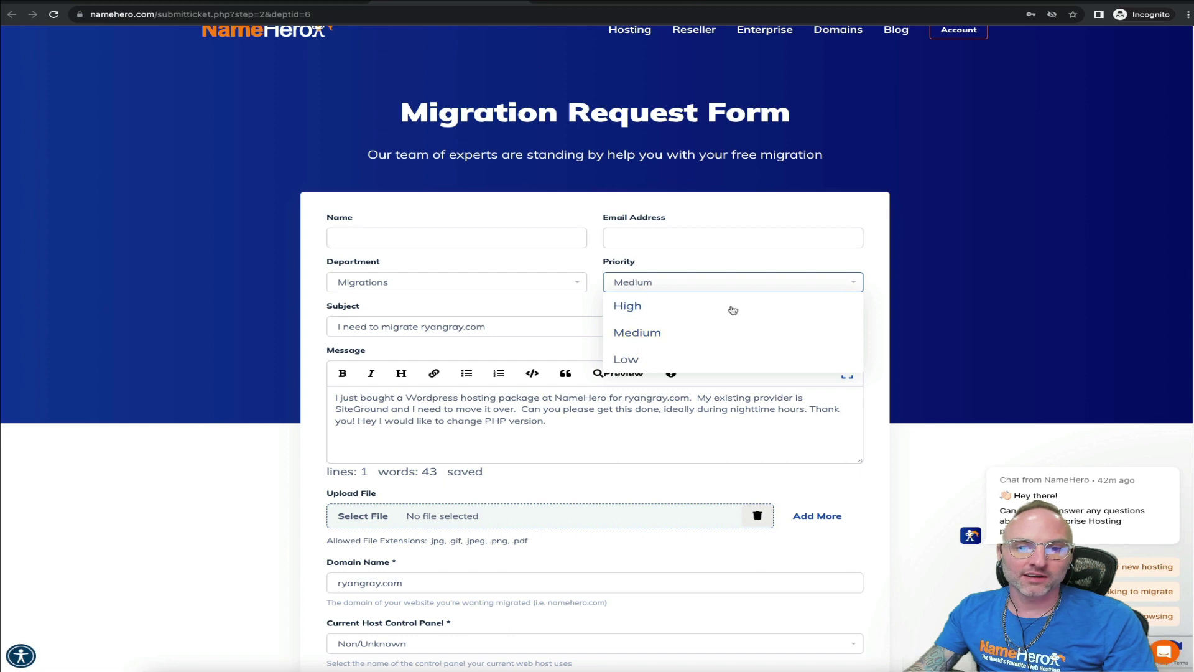
click(899, 324)
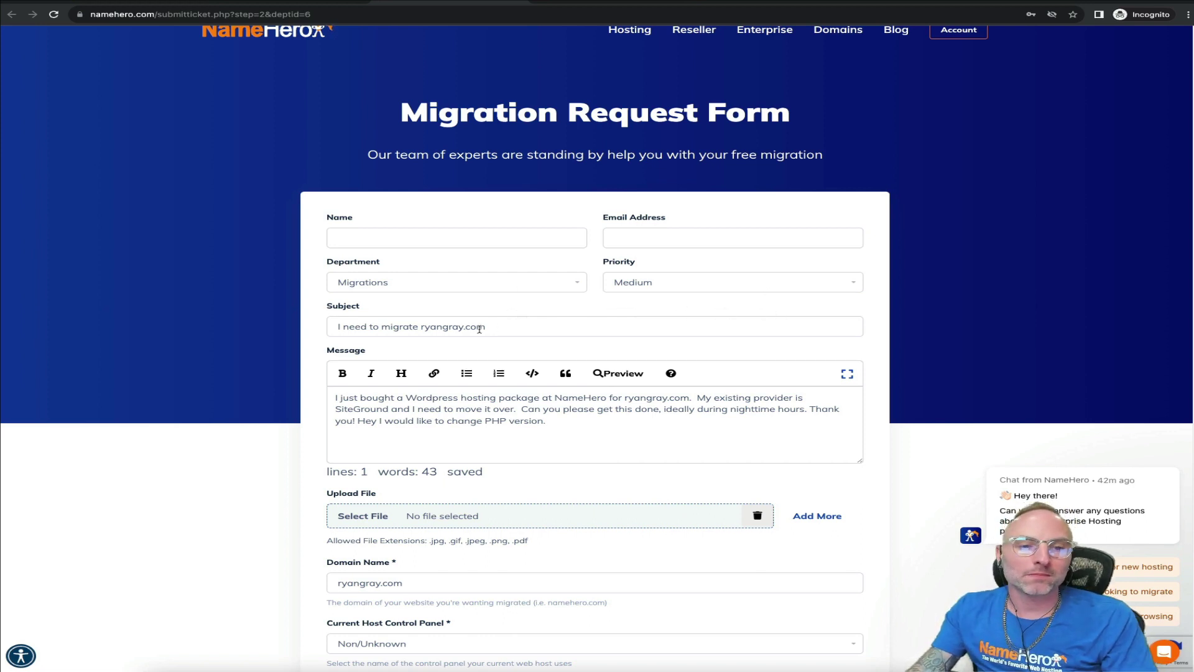
scroll(458, 314, down, 1)
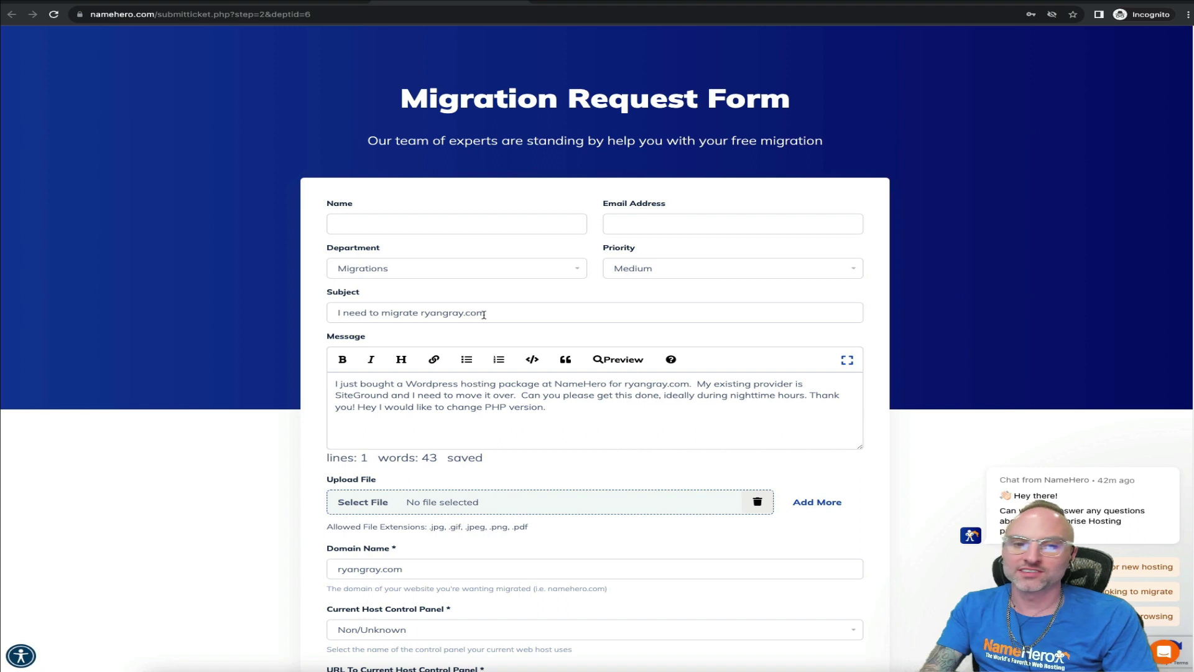
drag(484, 314, 419, 314)
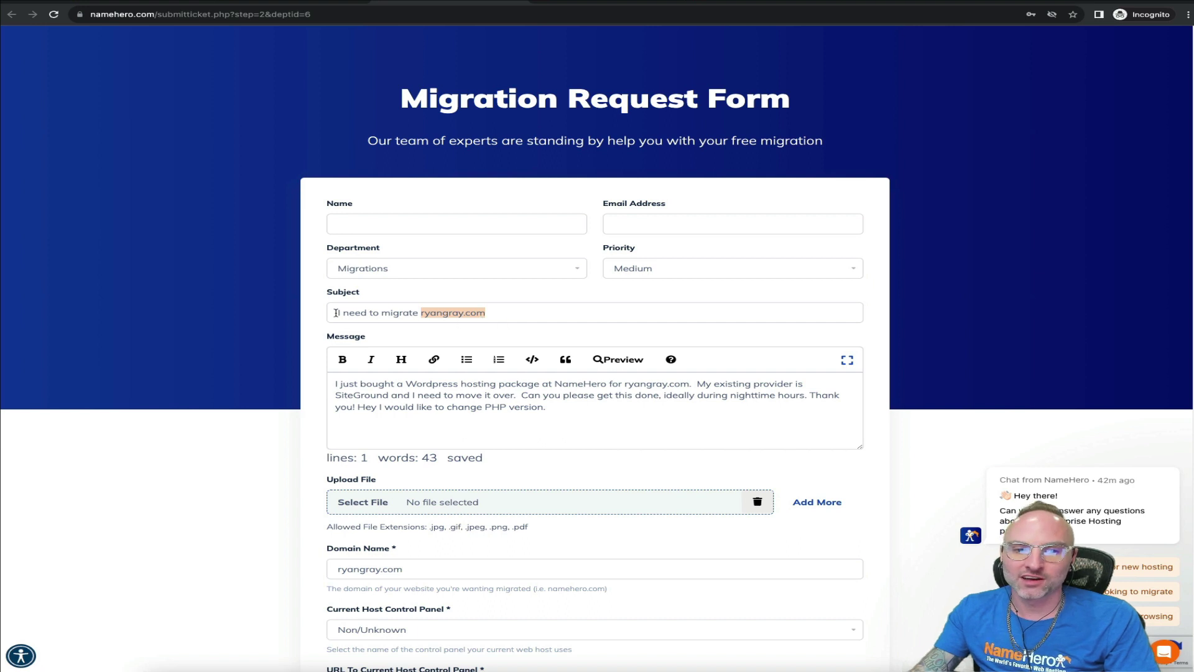
drag(336, 313, 463, 317)
click(519, 312)
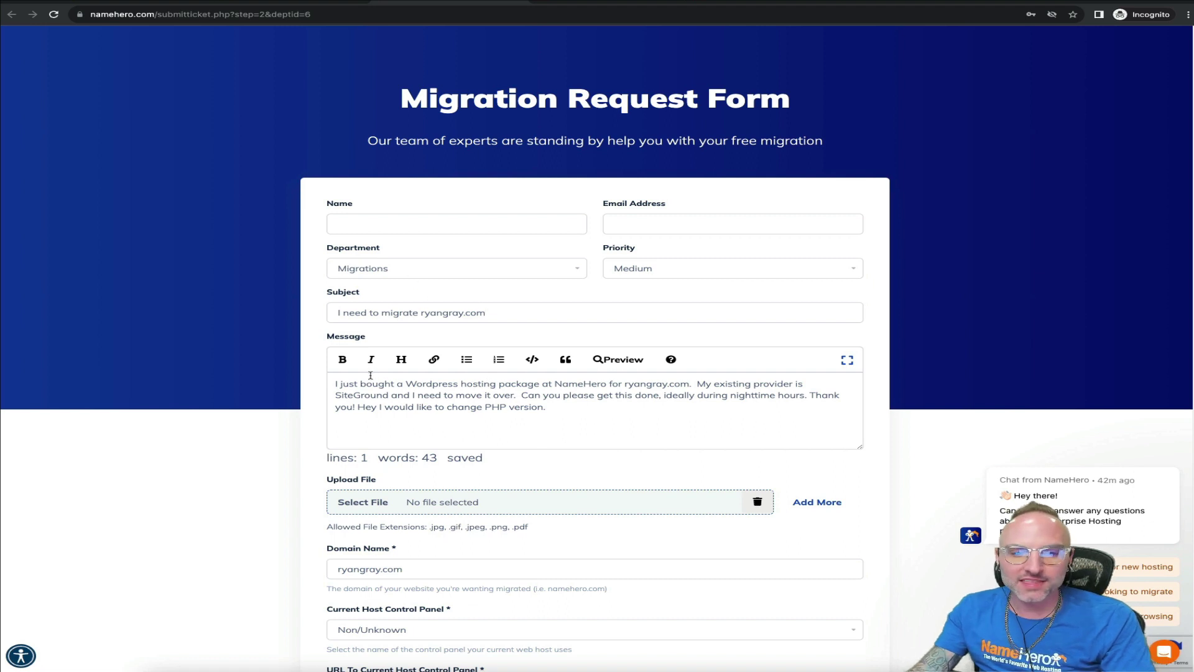
- Examine the message text, including the request for nighttime hours and the PHP version sentence
click(566, 407)
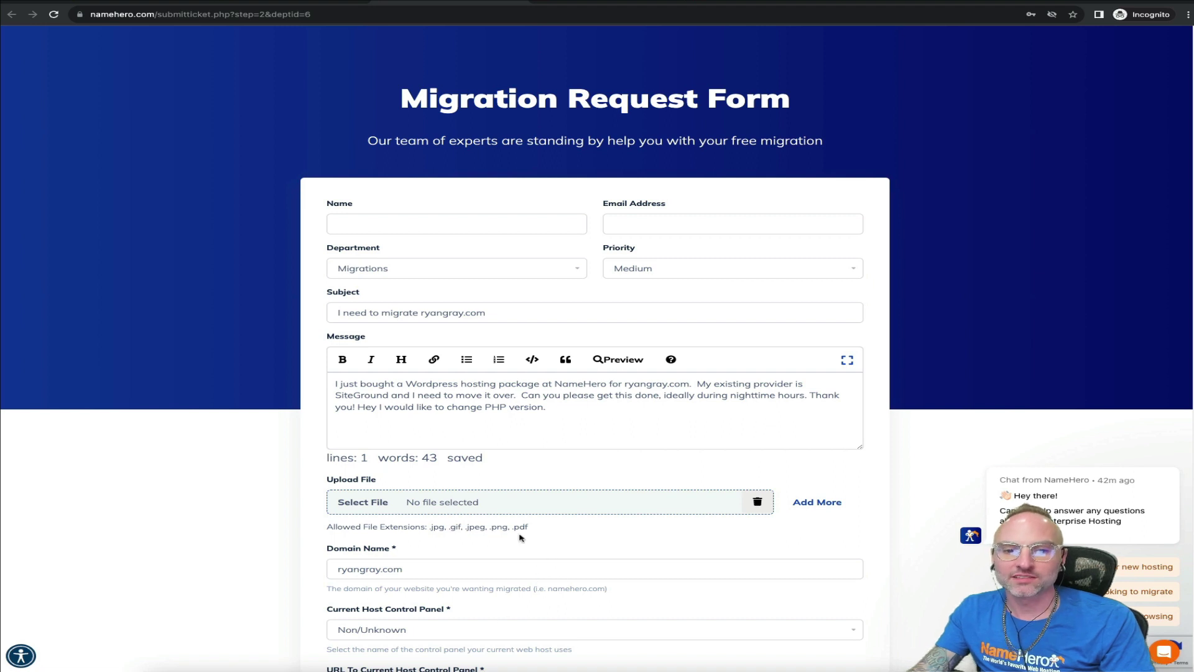
key(ctrl+a)
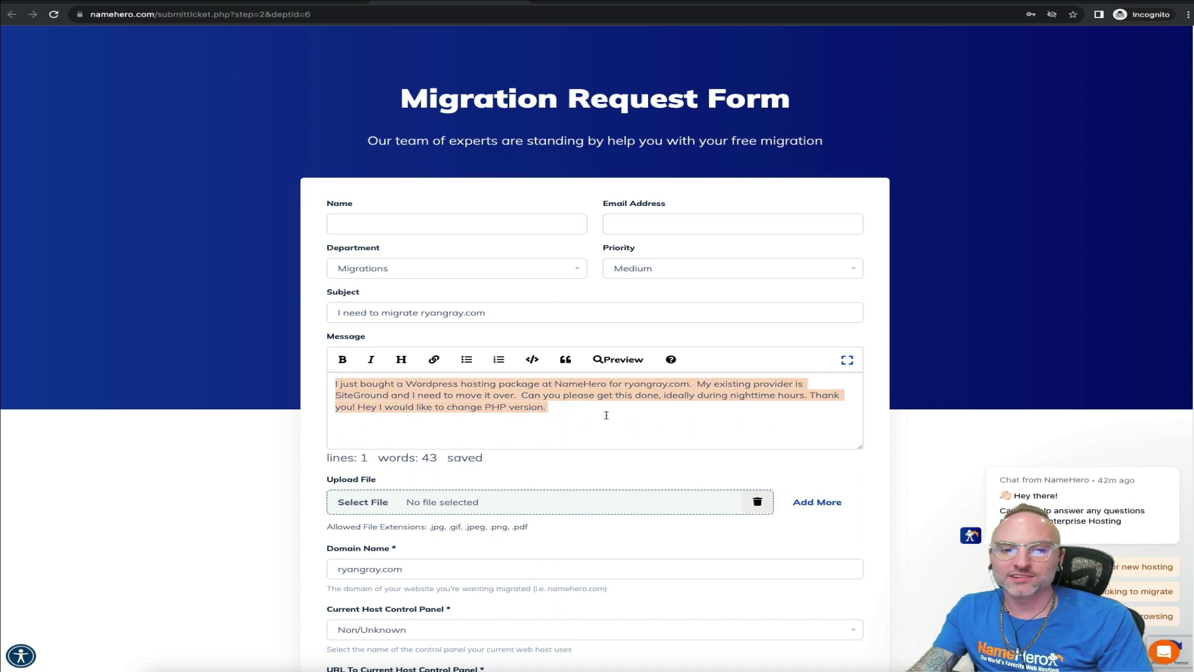
click(660, 429)
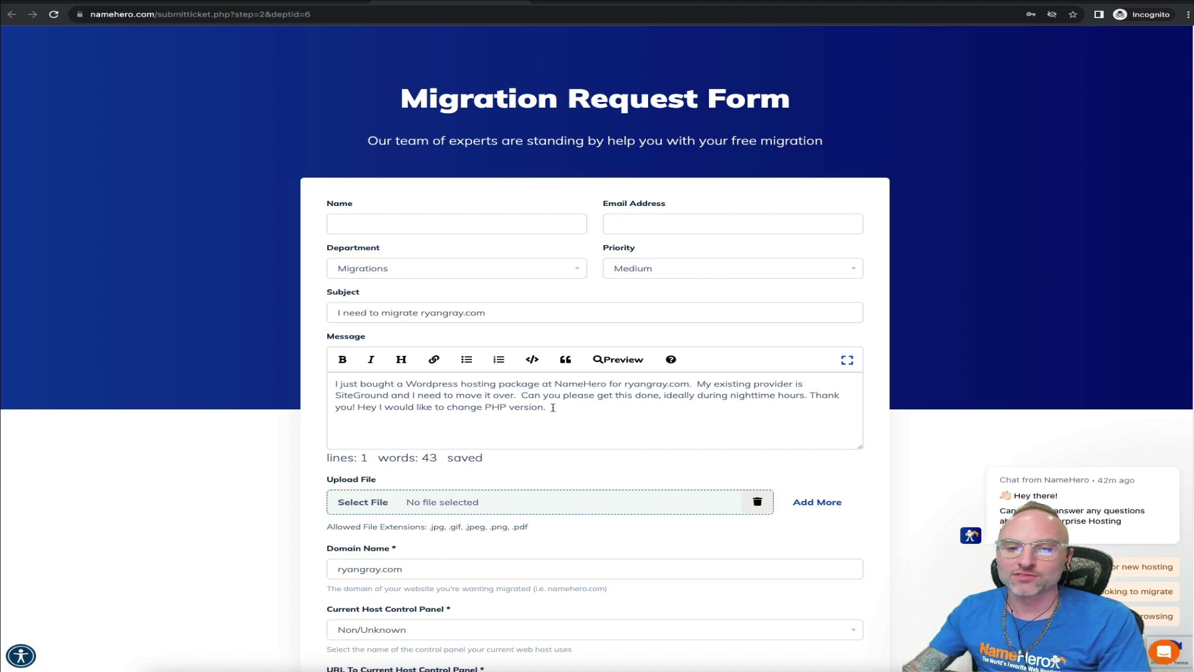
drag(549, 407, 358, 405)
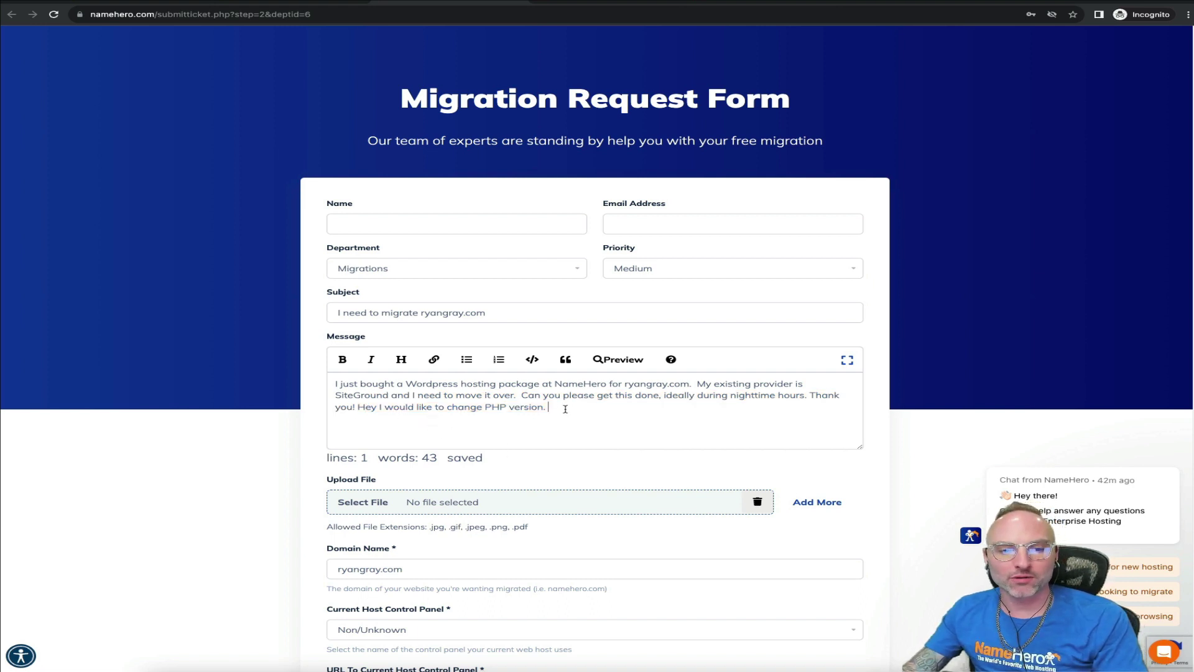
drag(566, 408, 416, 407)
click(358, 405)
click(415, 407)
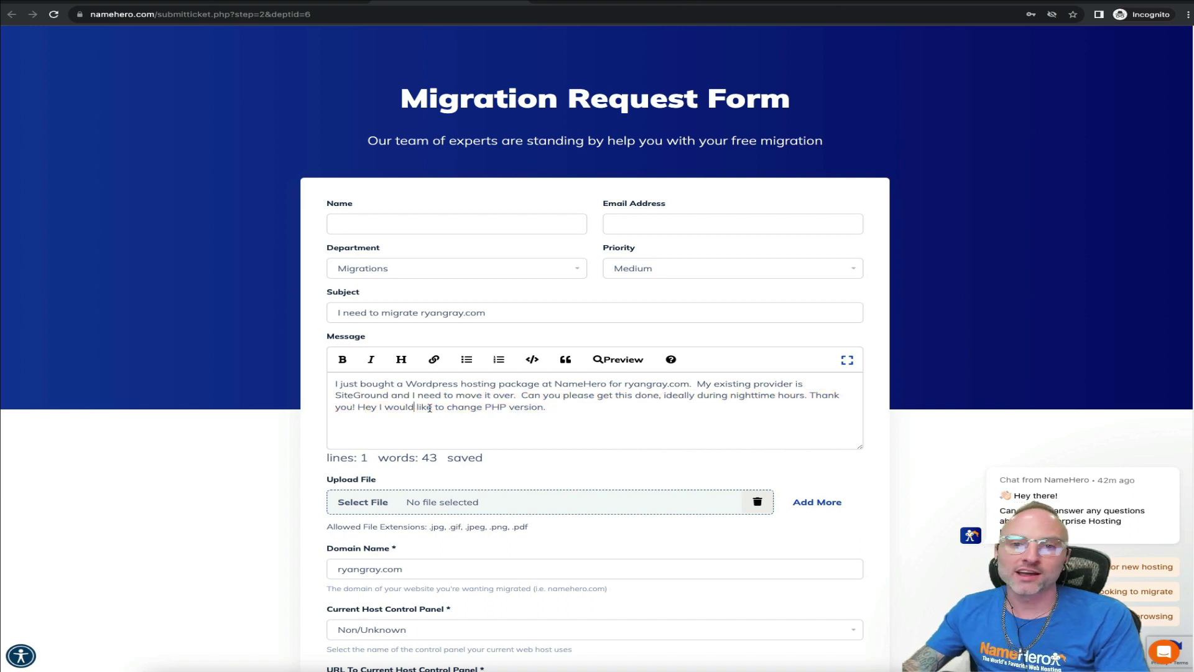
click(692, 418)
drag(806, 397, 653, 398)
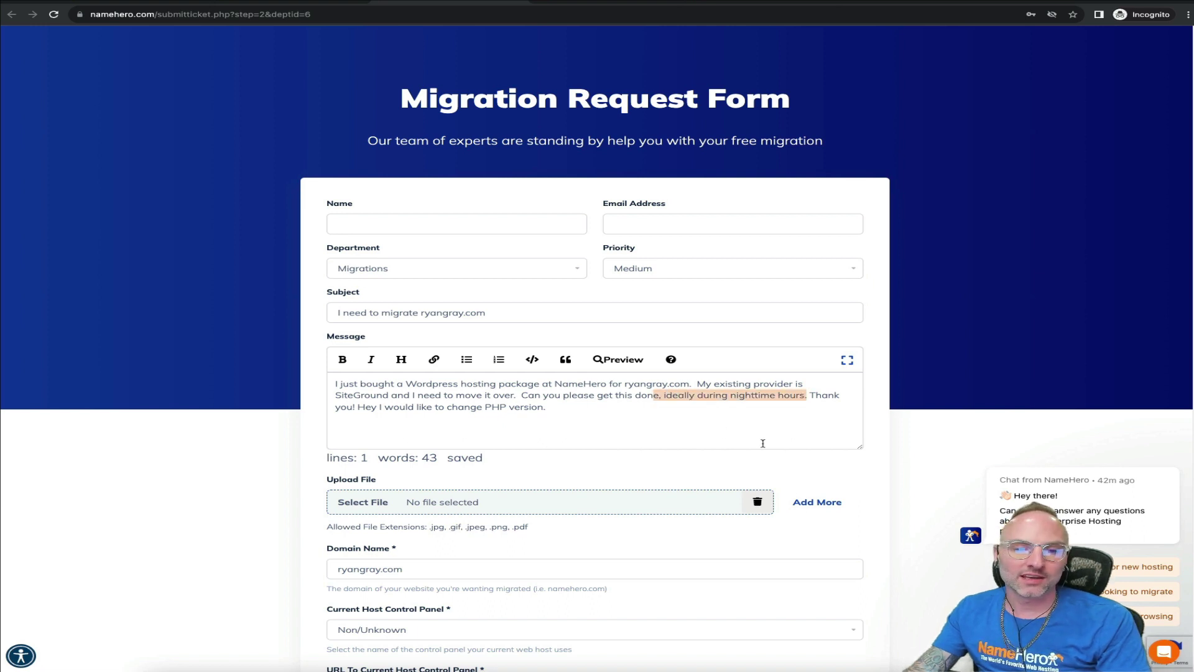
click(643, 397)
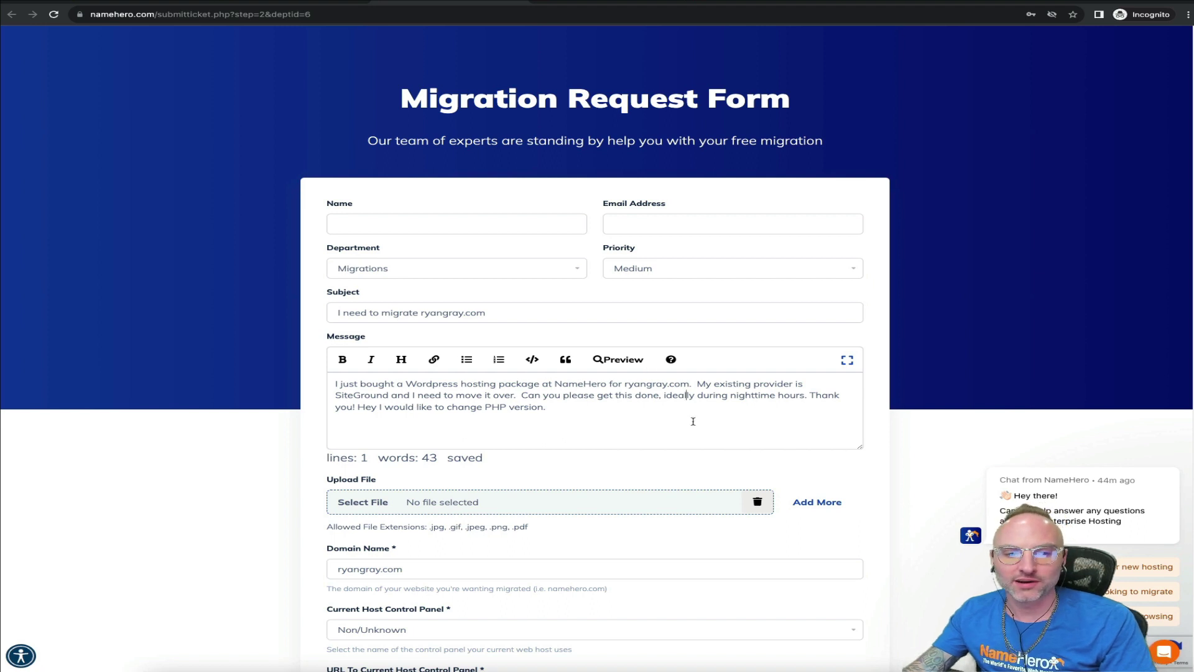
scroll(535, 454, down, 1)
drag(553, 351, 388, 312)
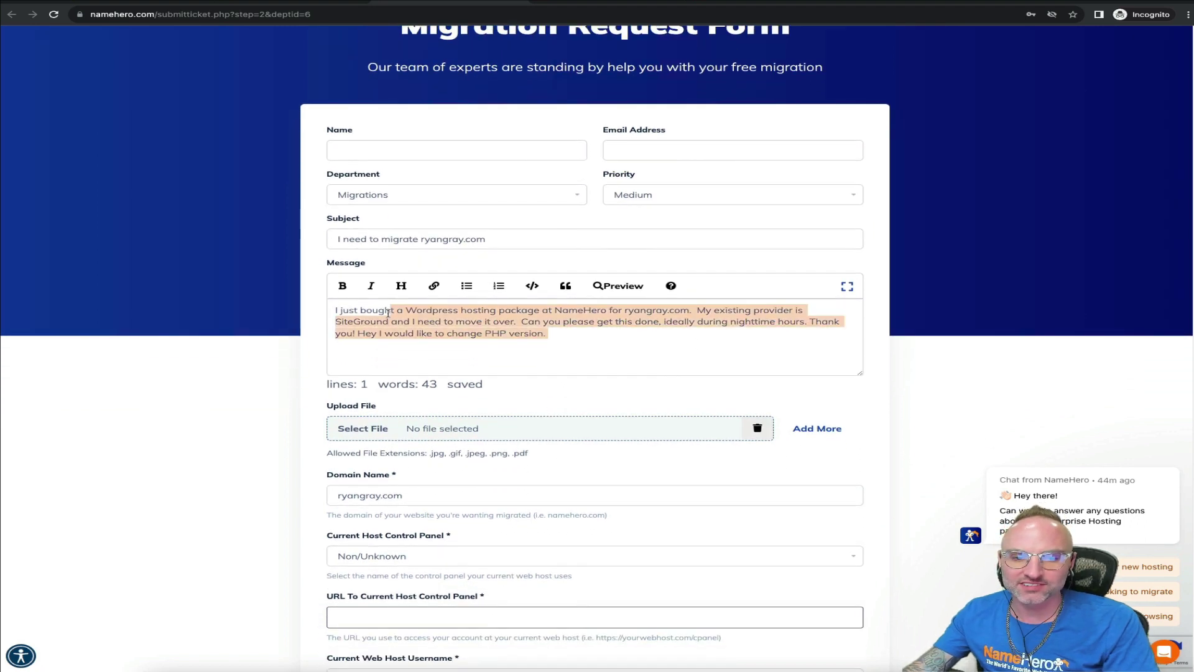
click(595, 355)
scroll(497, 415, down, 1)
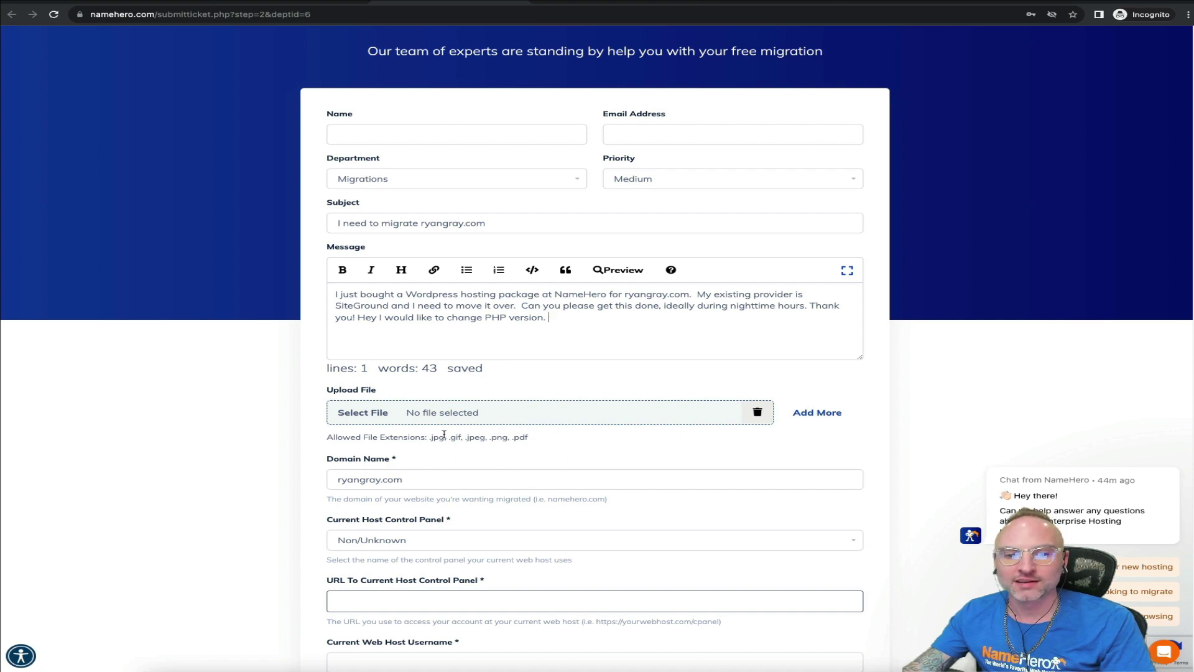
- Check the domain name entry and choose Non/Unknown as the current host control panel
scroll(444, 434, down, 3)
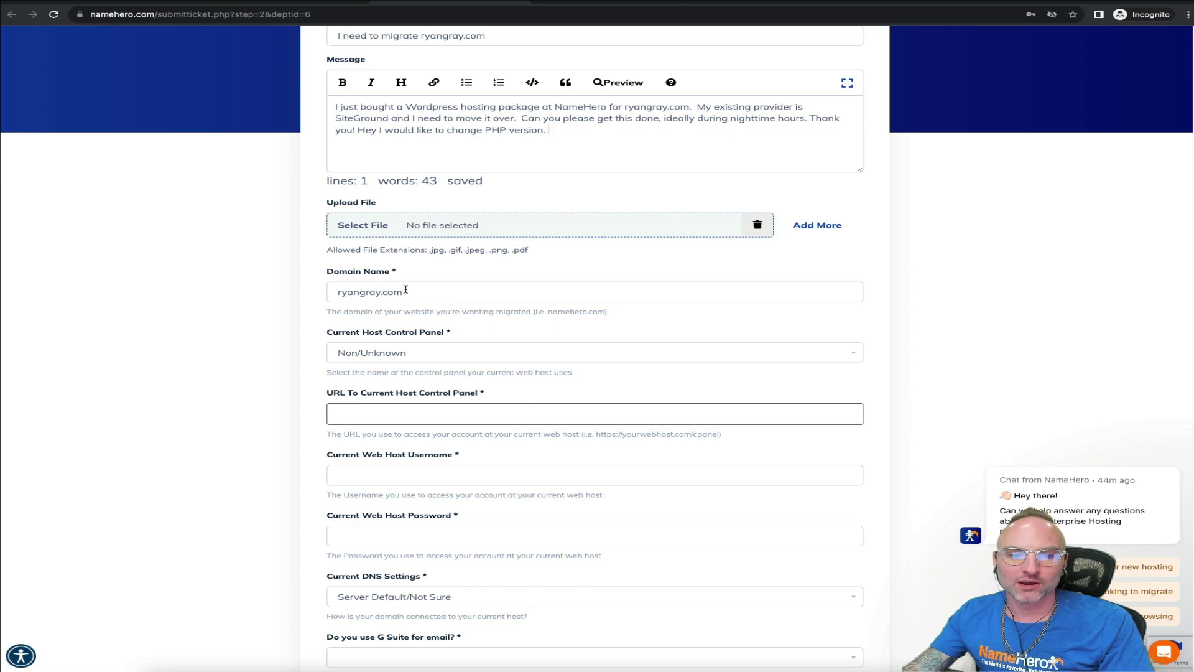
drag(408, 289, 253, 289)
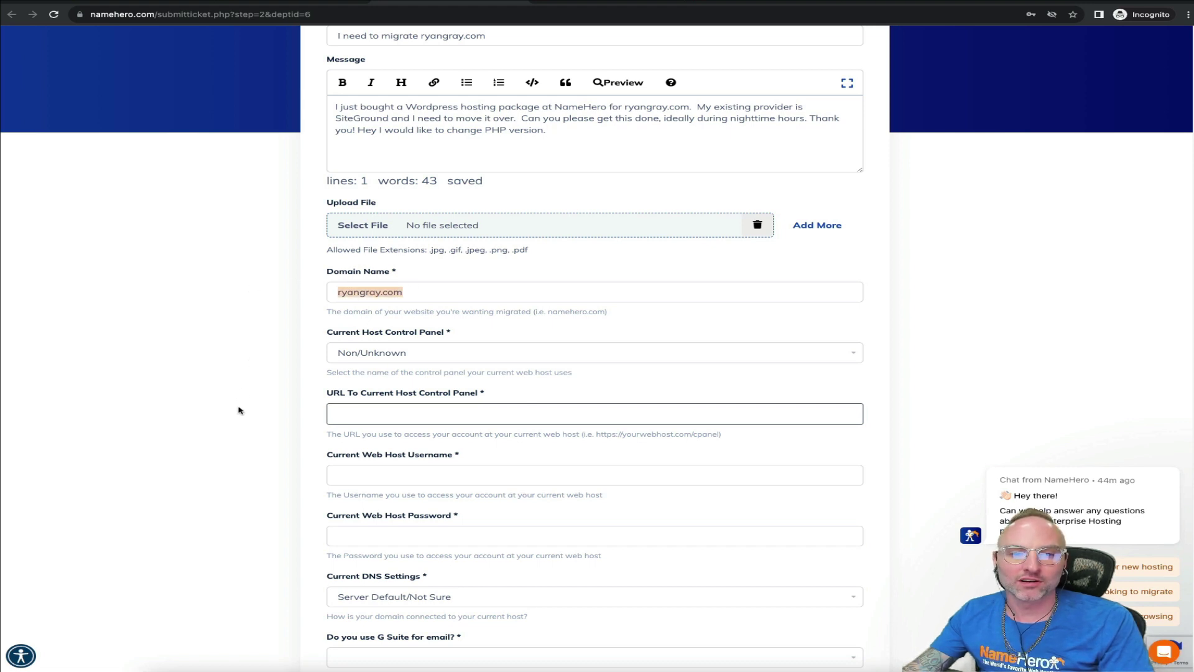
click(405, 292)
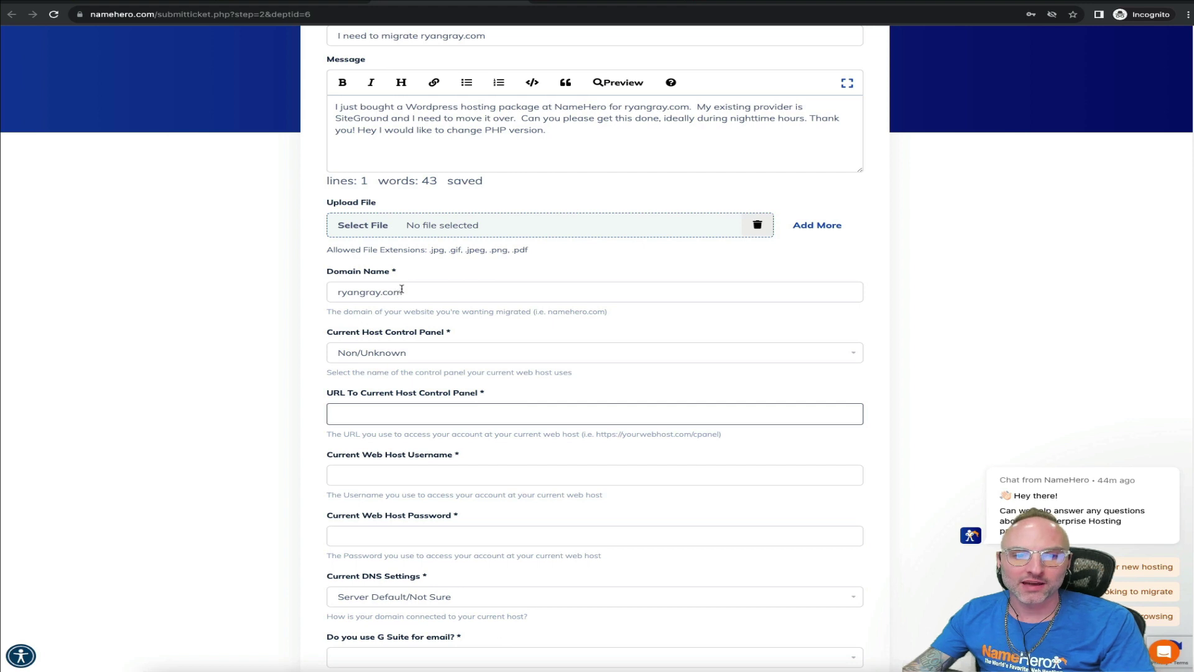
drag(403, 291, 323, 291)
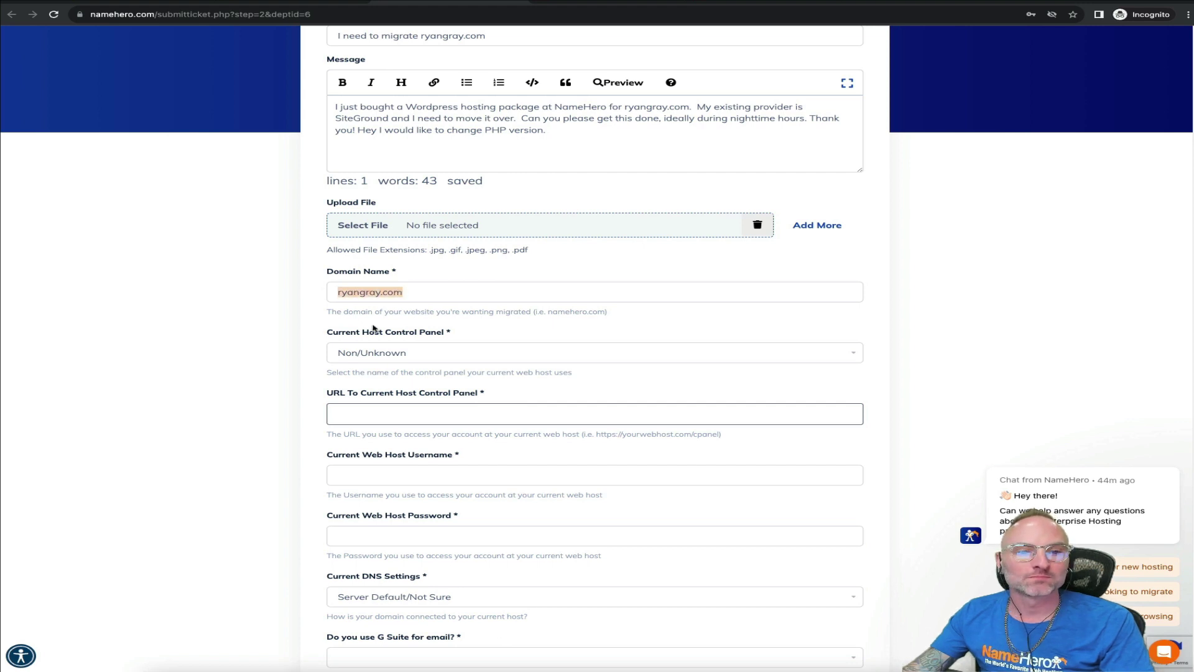
click(411, 353)
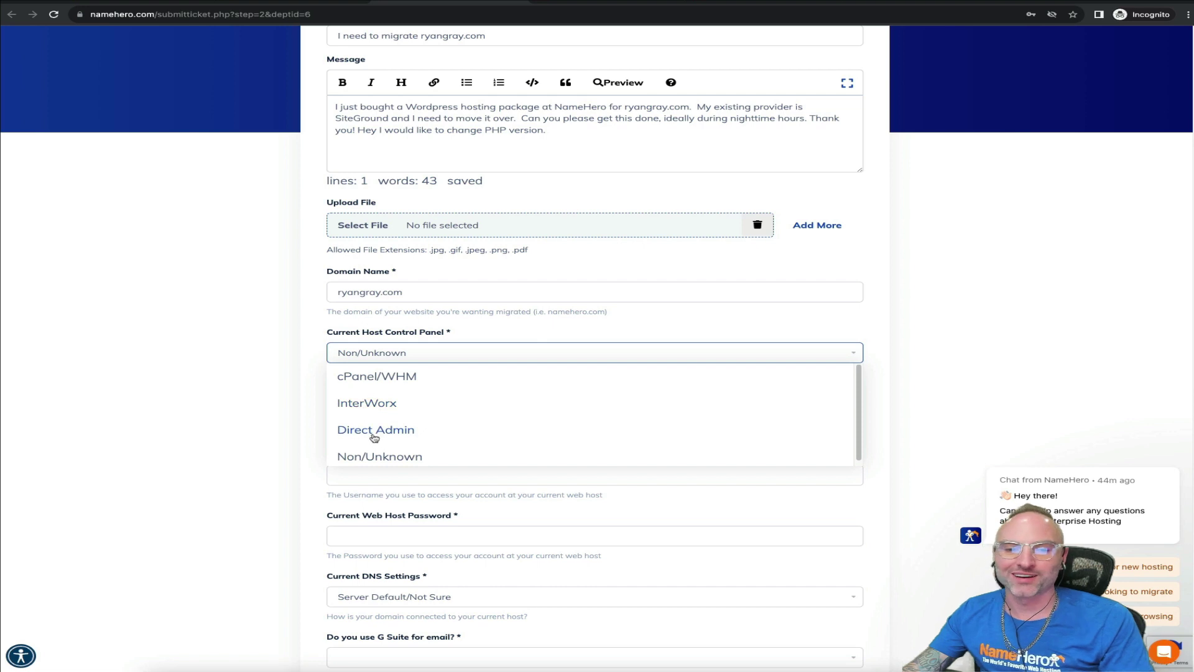
click(396, 455)
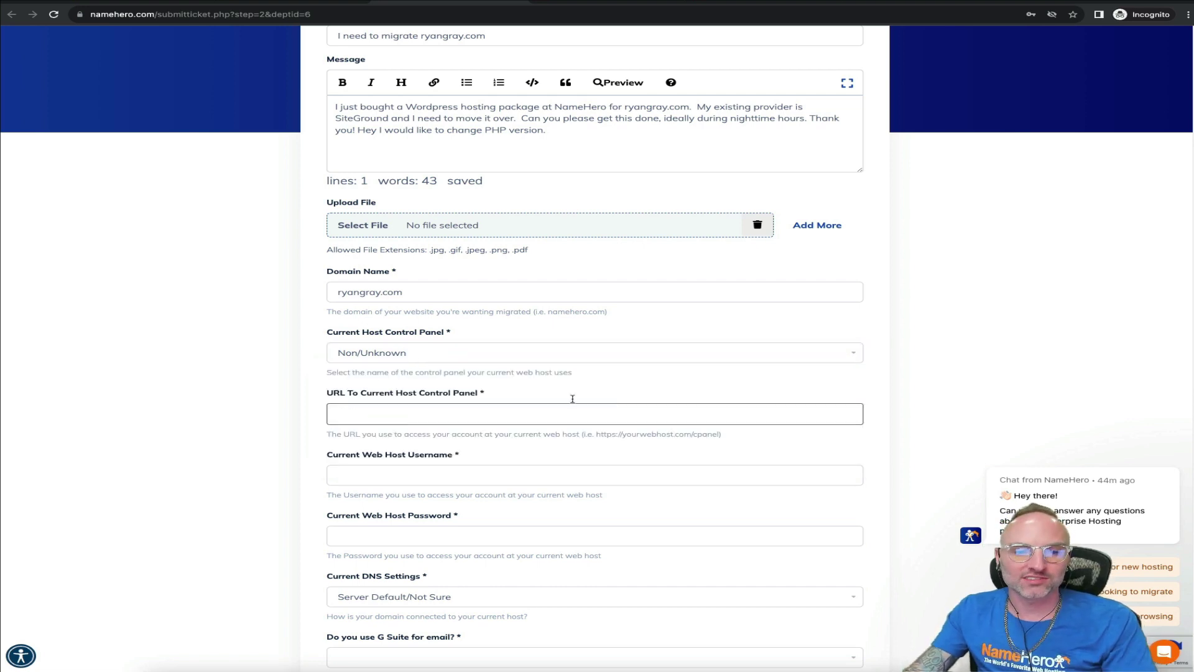
click(449, 356)
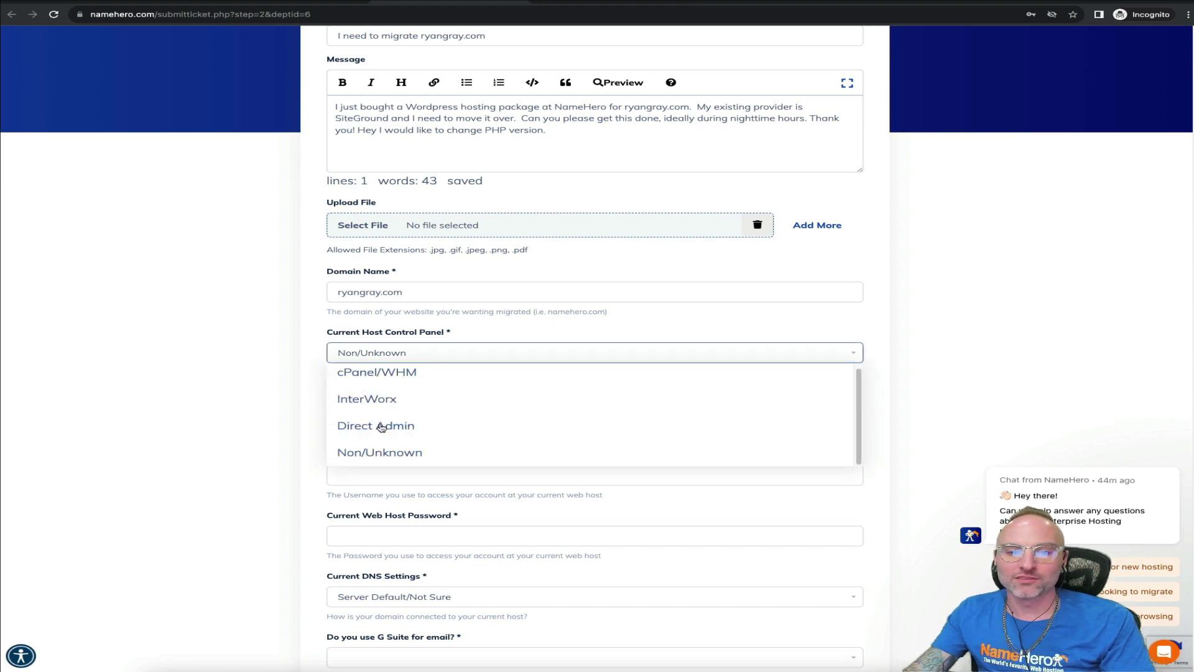
click(370, 460)
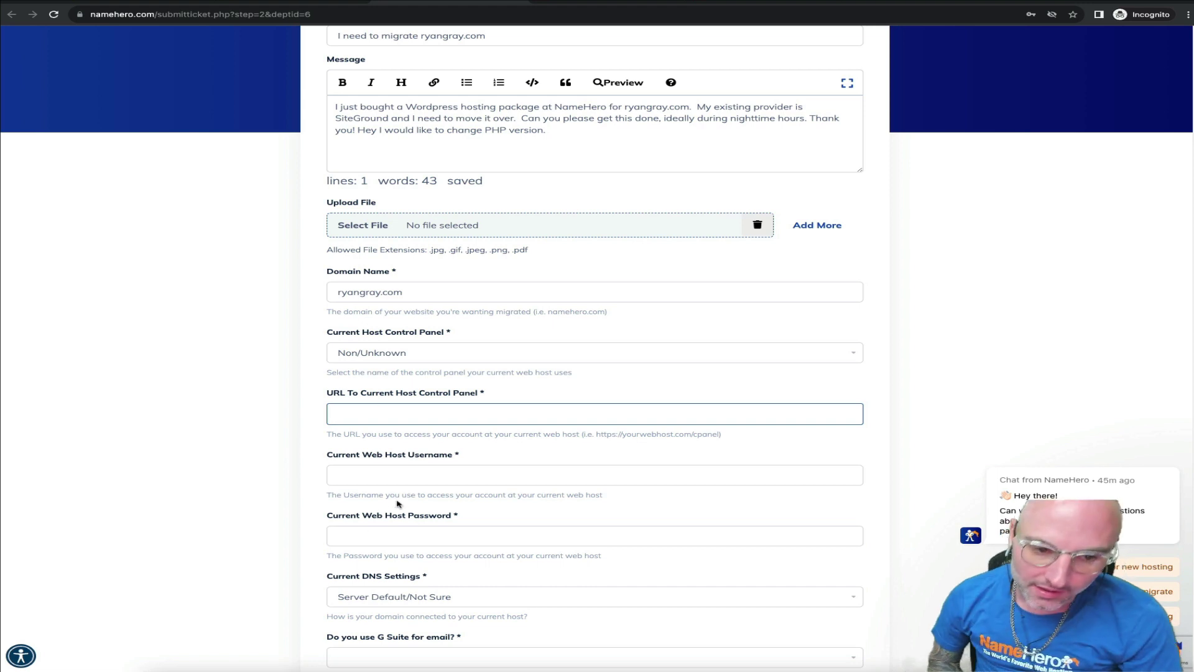
- Look over the current web host login fields and set the current DNS settings to Cloudflare
scroll(466, 433, down, 1)
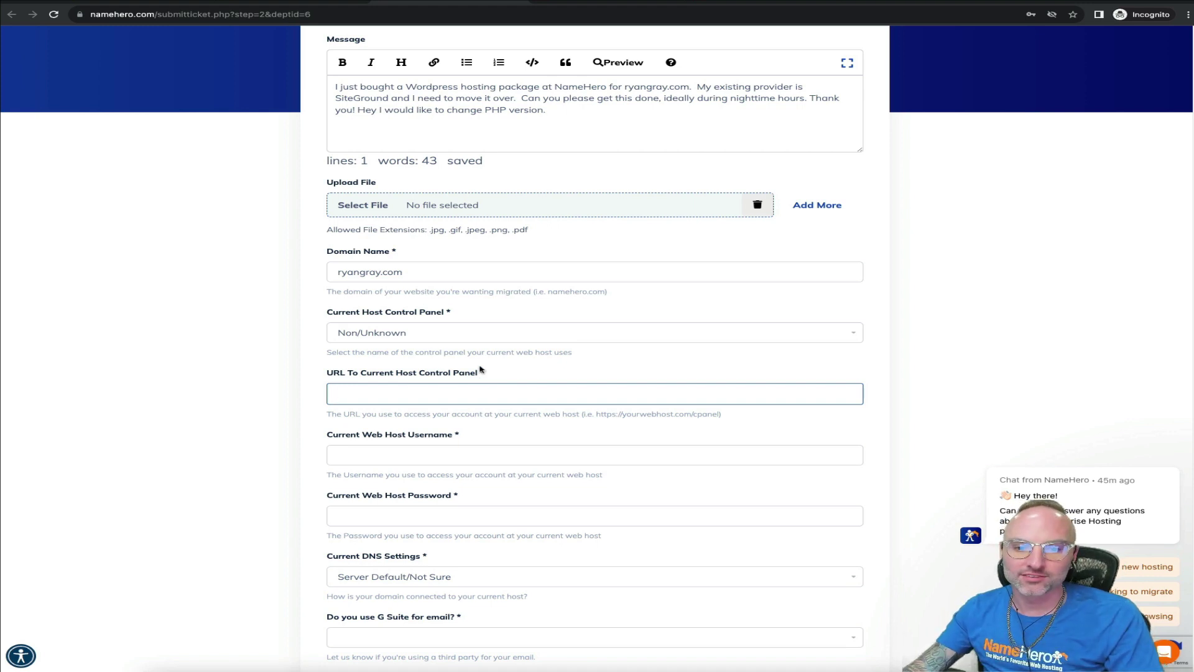
click(371, 453)
click(311, 453)
scroll(355, 485, down, 2)
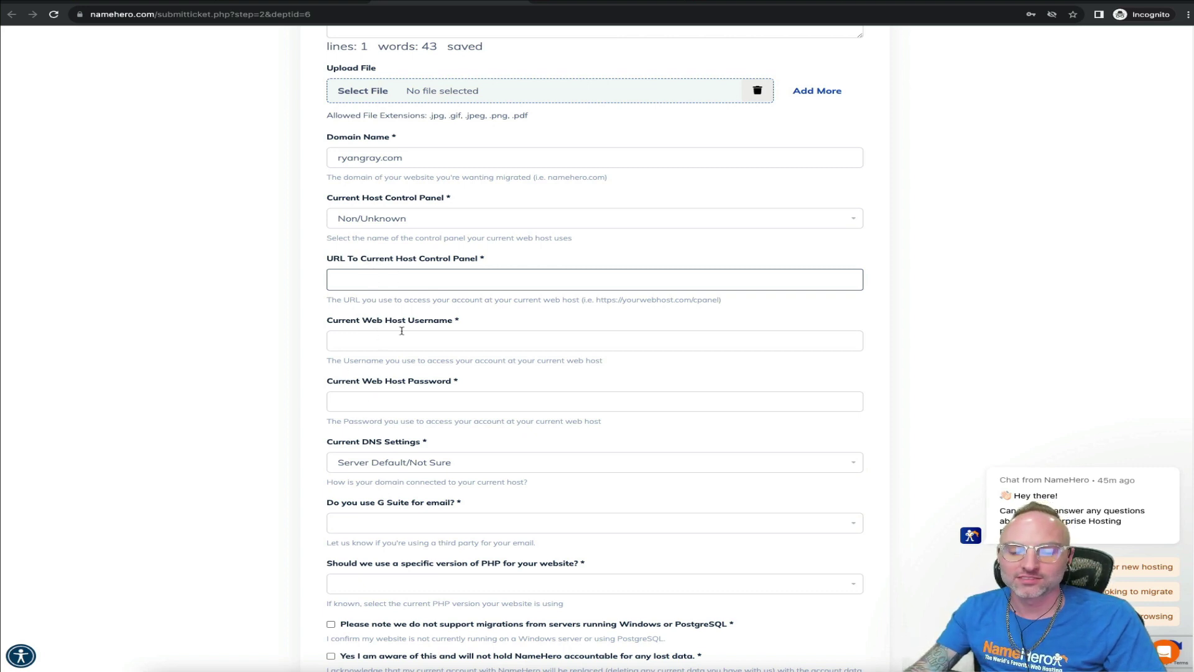
scroll(392, 371, down, 2)
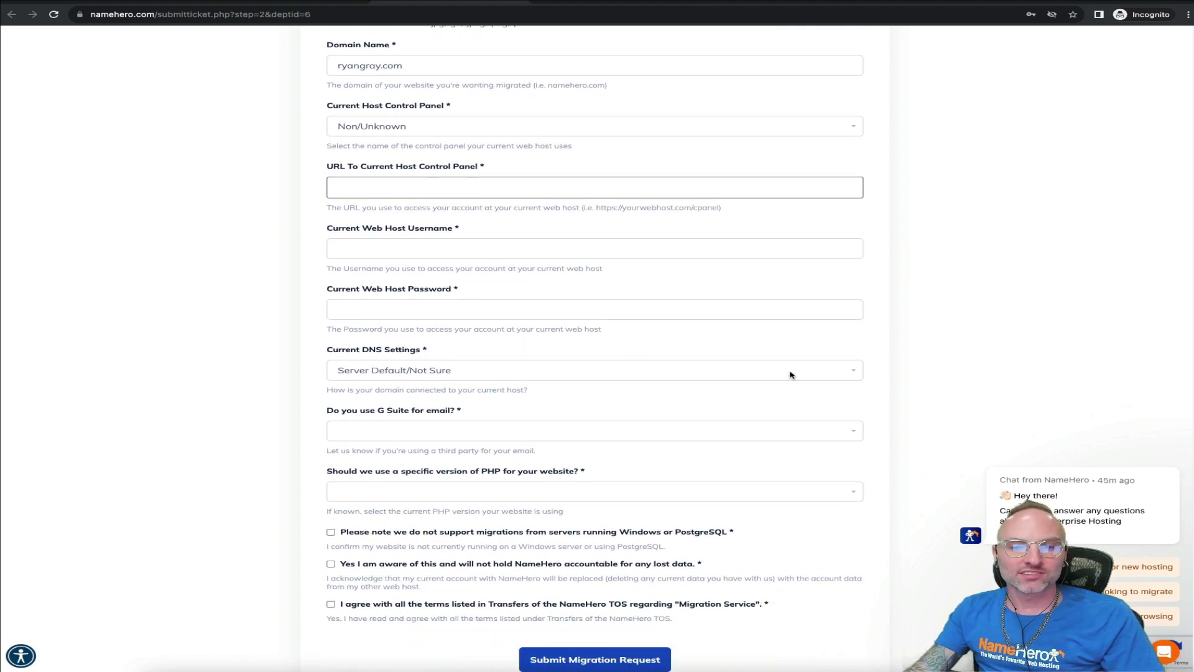
click(453, 374)
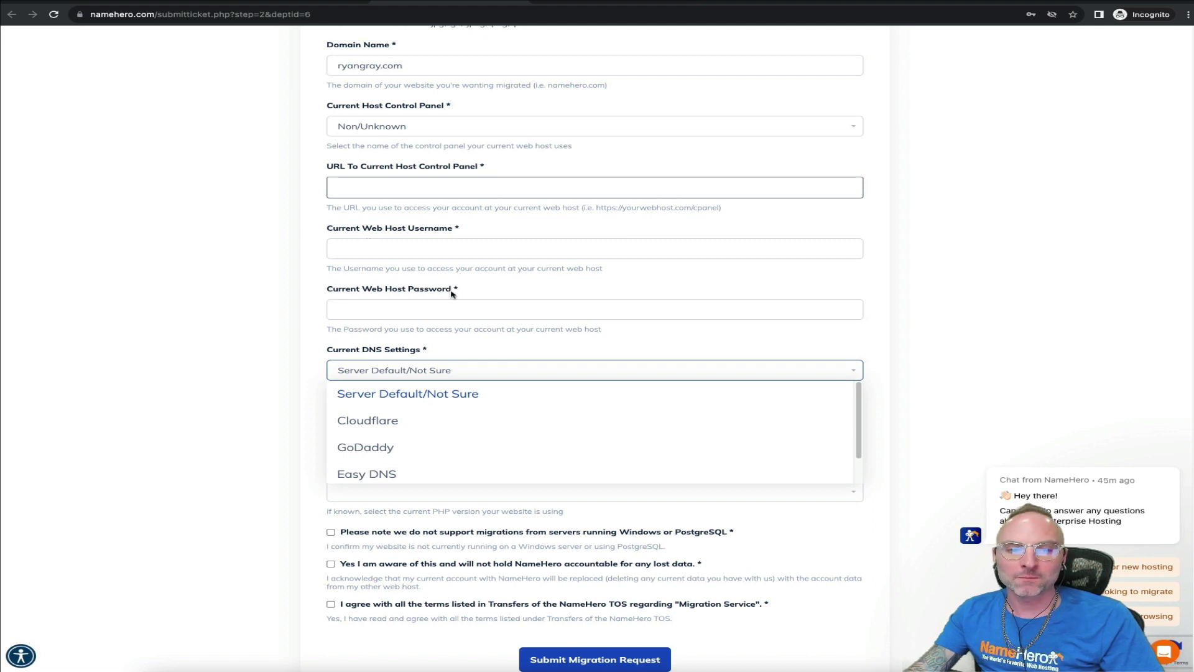
click(376, 434)
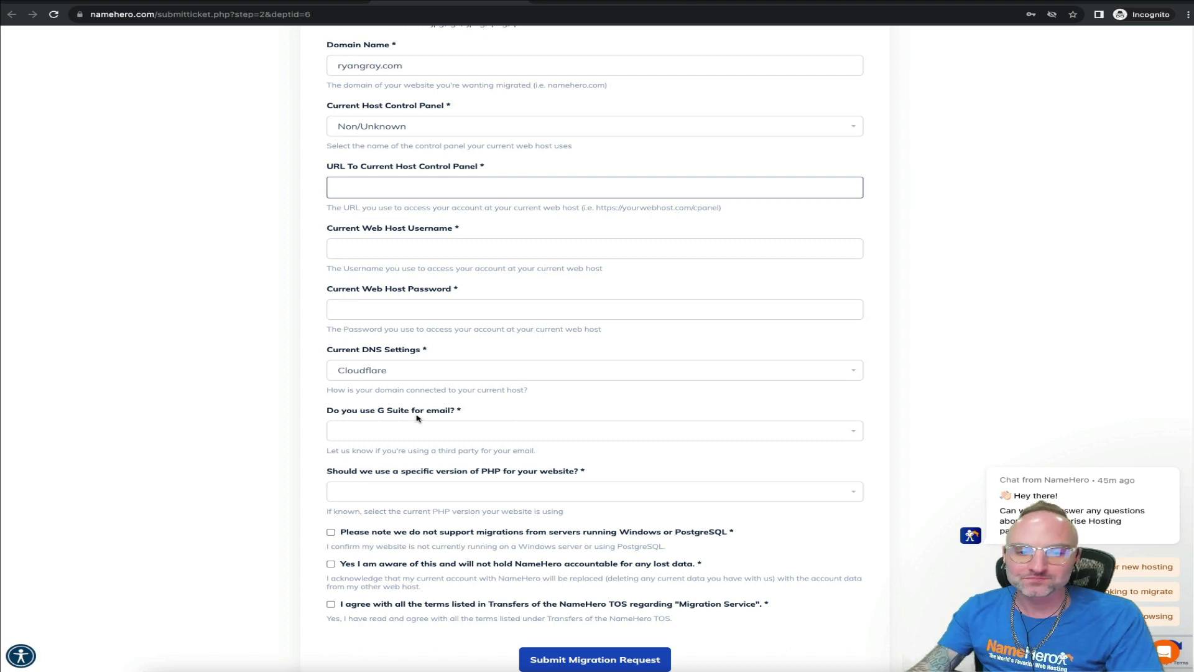
- View the G Suite email choices without selecting one, and set the website's PHP version to 7.3
click(438, 431)
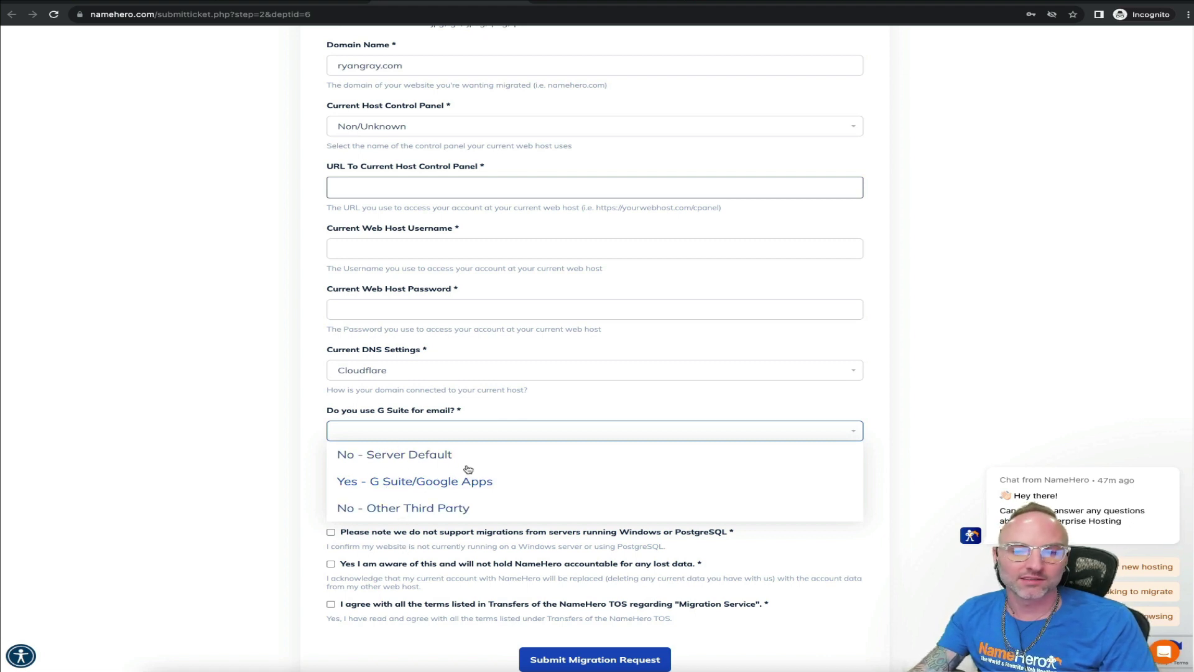
click(240, 468)
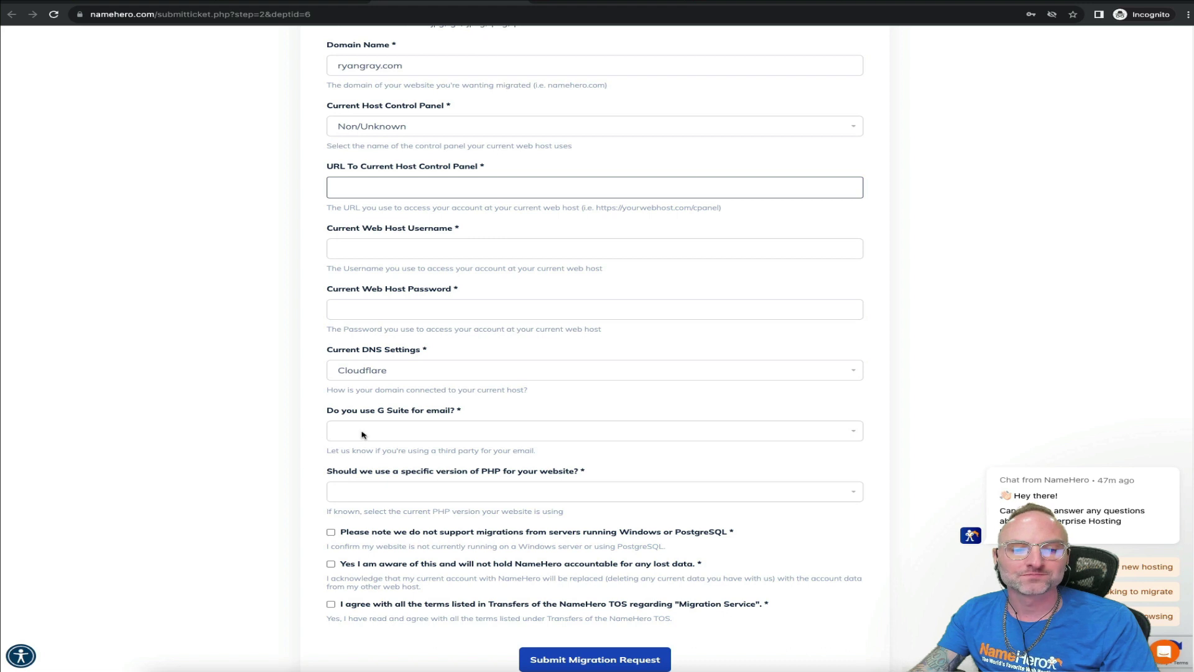
scroll(274, 463, down, 1)
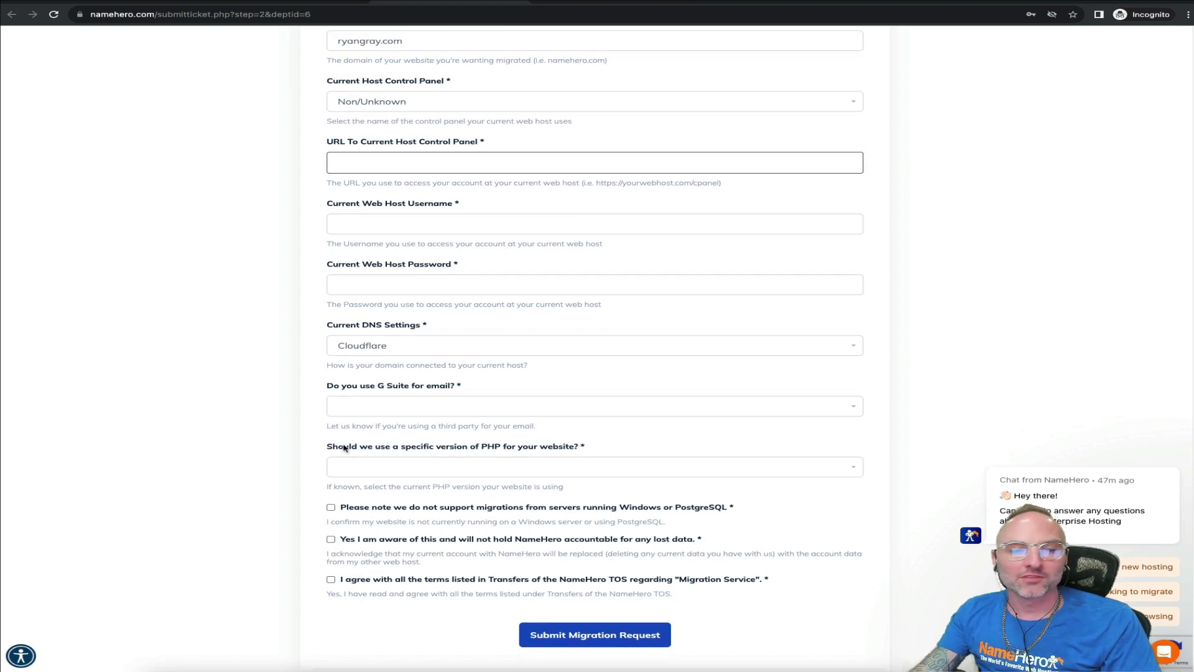
drag(336, 448, 509, 447)
click(513, 448)
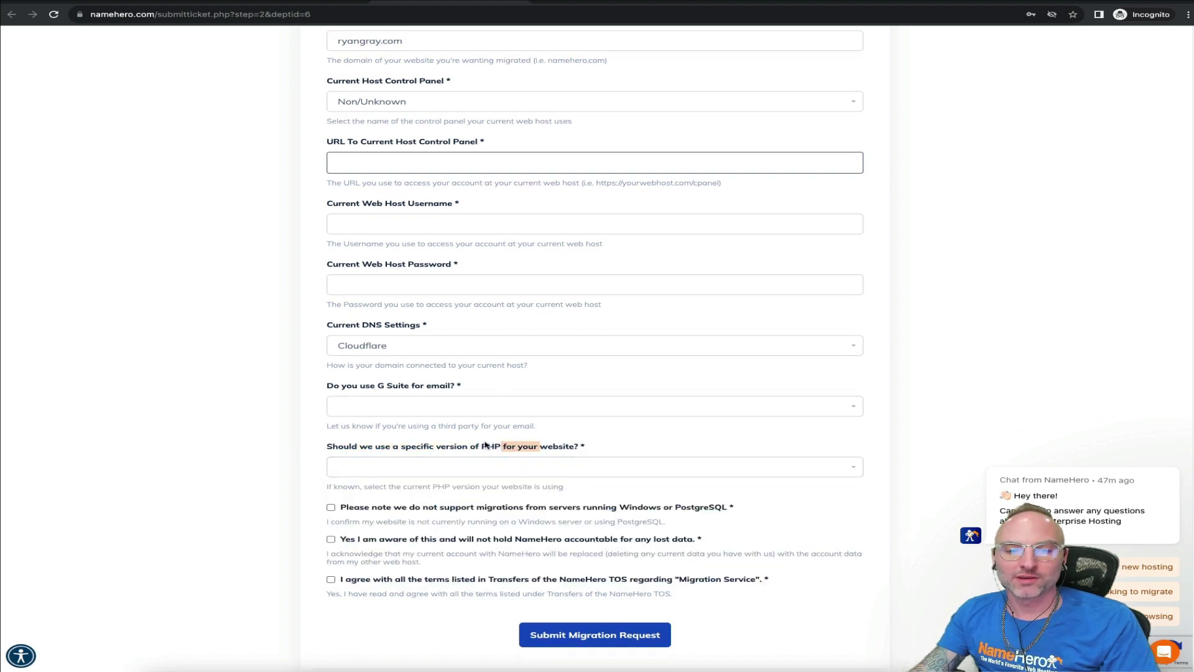
click(426, 465)
scroll(391, 525, down, 3)
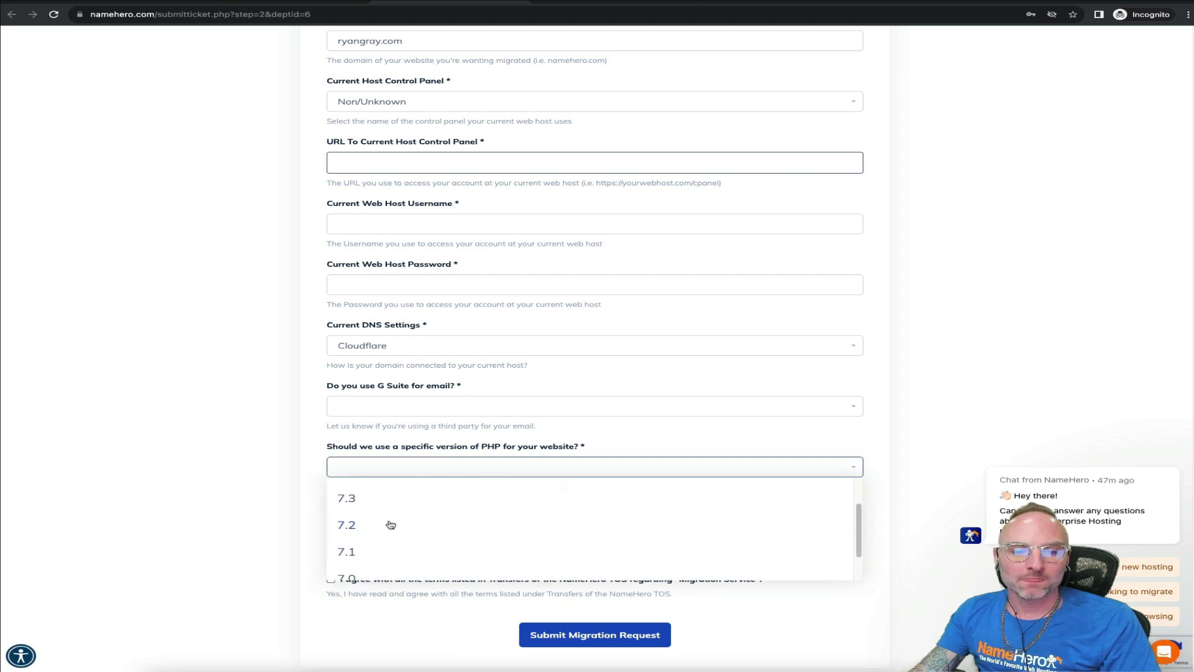
scroll(391, 525, up, 3)
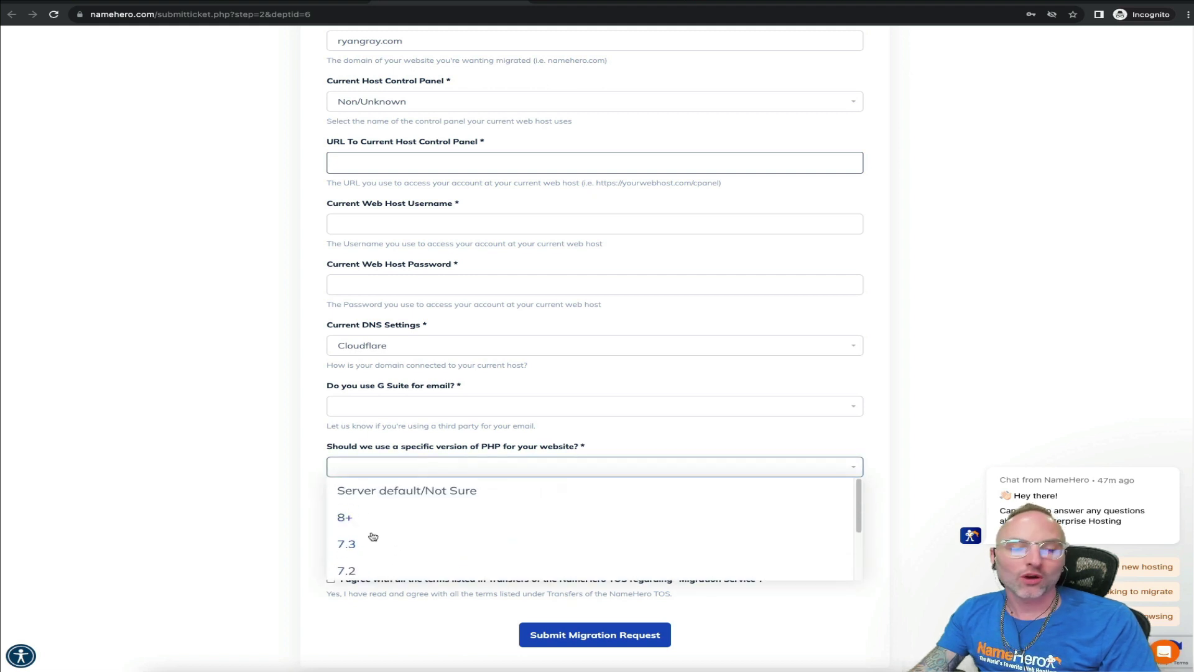
scroll(373, 535, down, 1)
scroll(348, 509, up, 1)
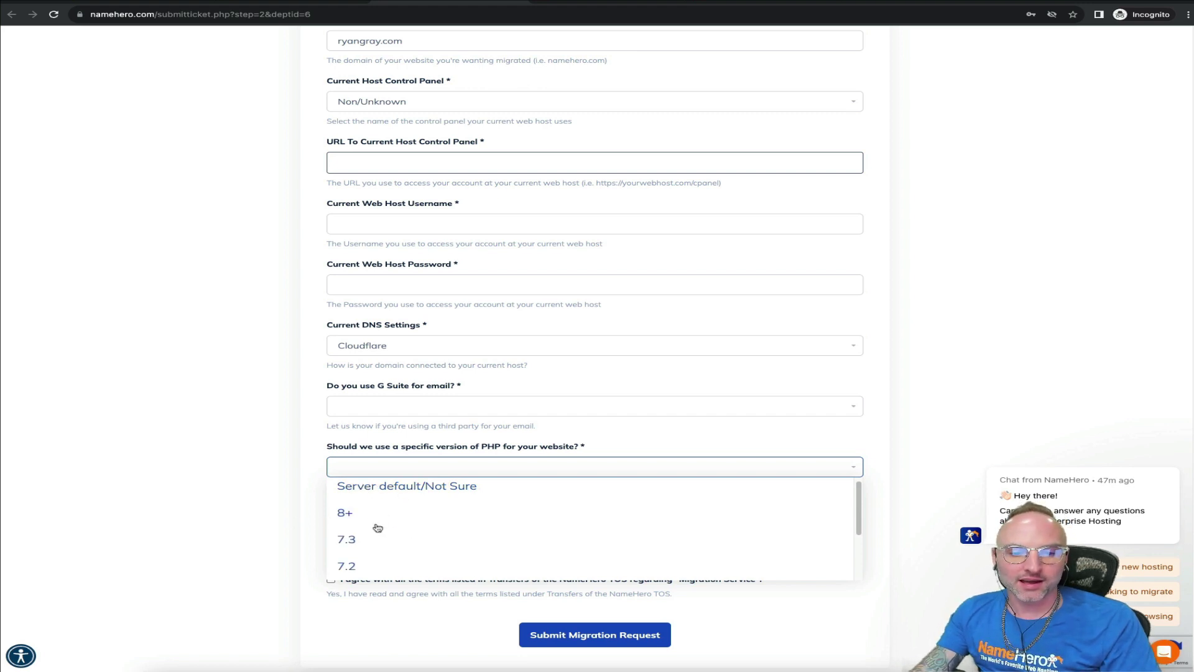
click(359, 539)
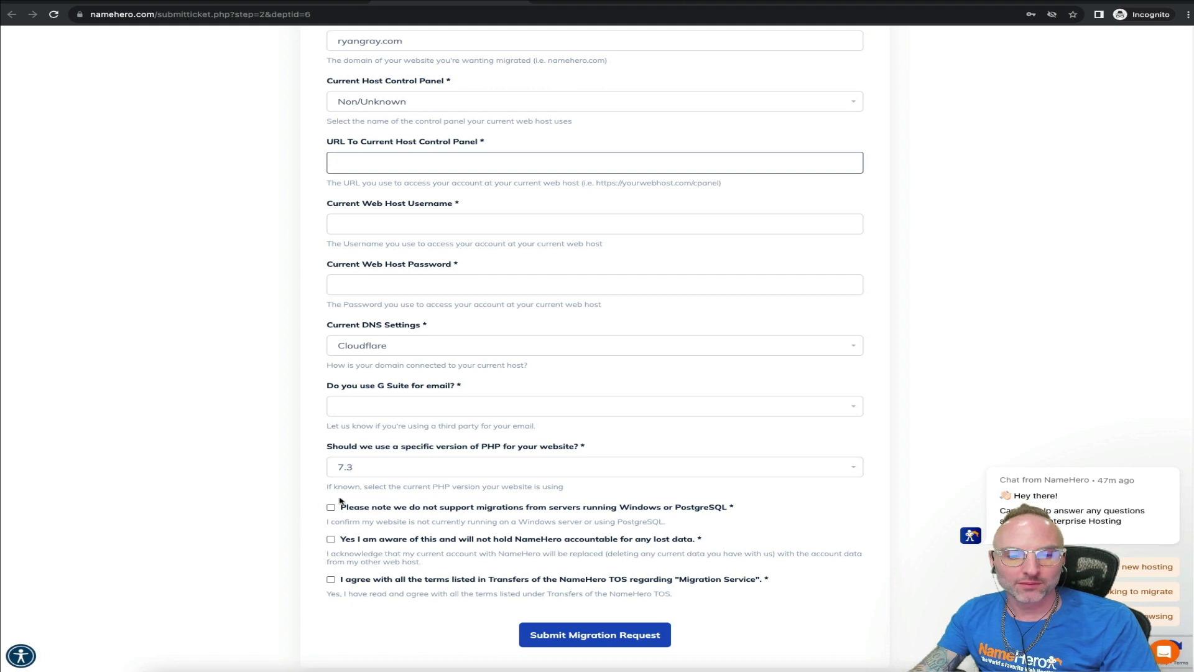
- Set the PHP version for the migrated website to Server default/Not Sure
click(414, 471)
click(405, 511)
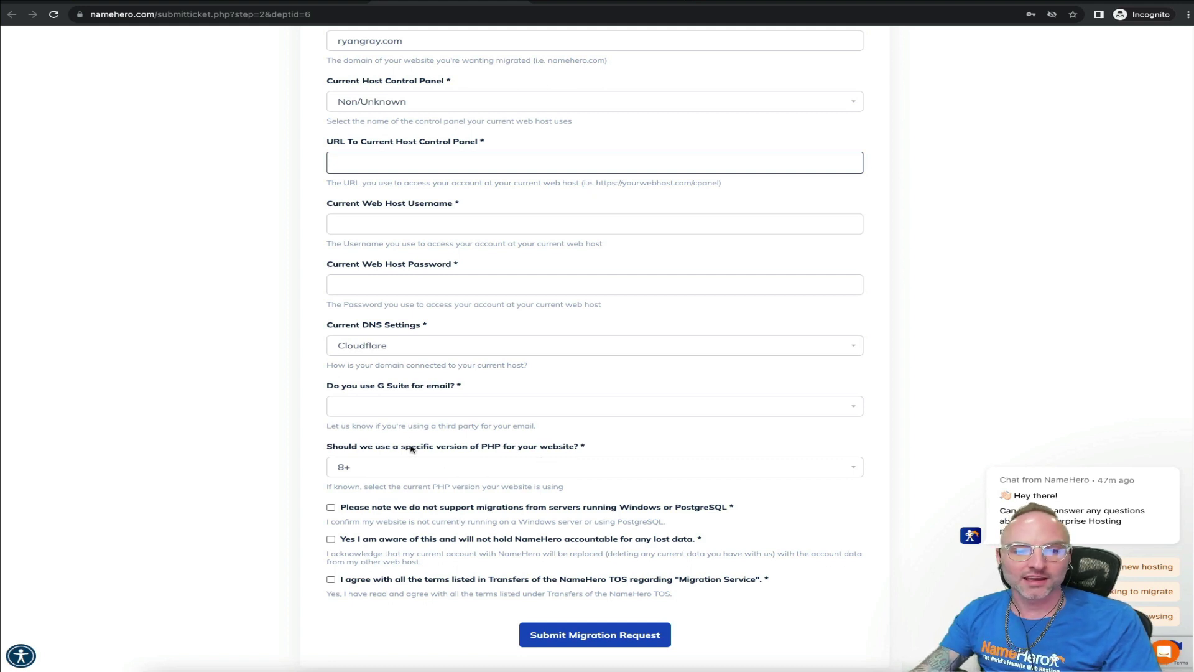
click(345, 471)
click(361, 488)
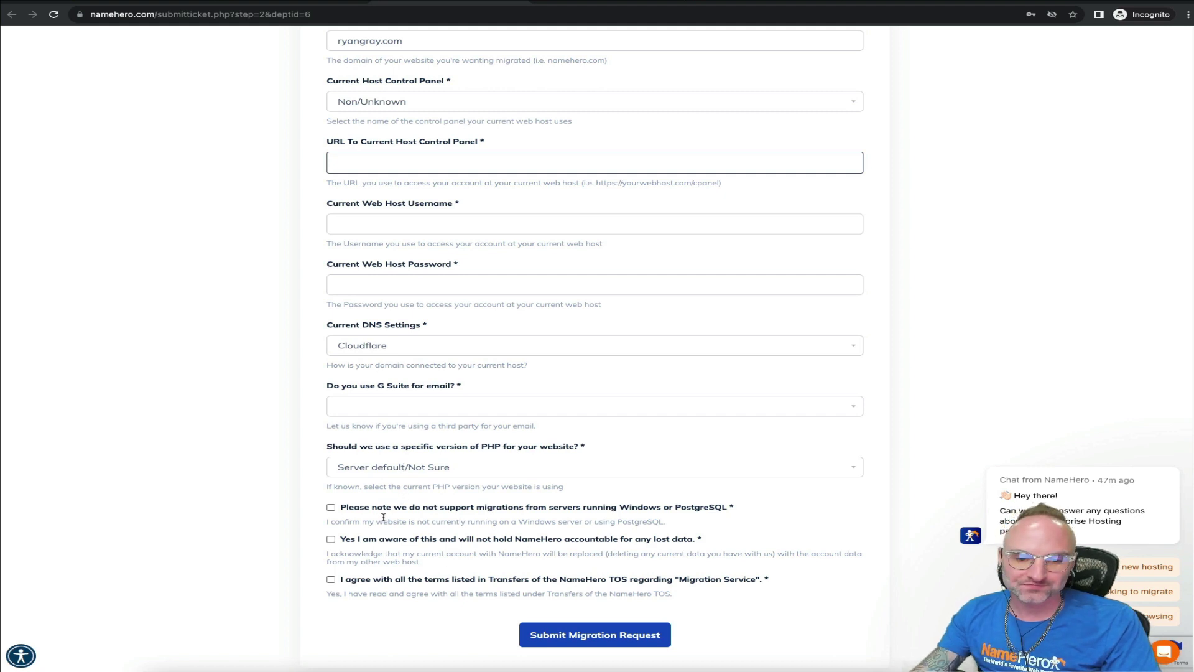
- Accept all three acknowledgements: no Windows or PostgreSQL servers, no NameHero liability for lost data, and the Migration Service terms
scroll(390, 518, down, 1)
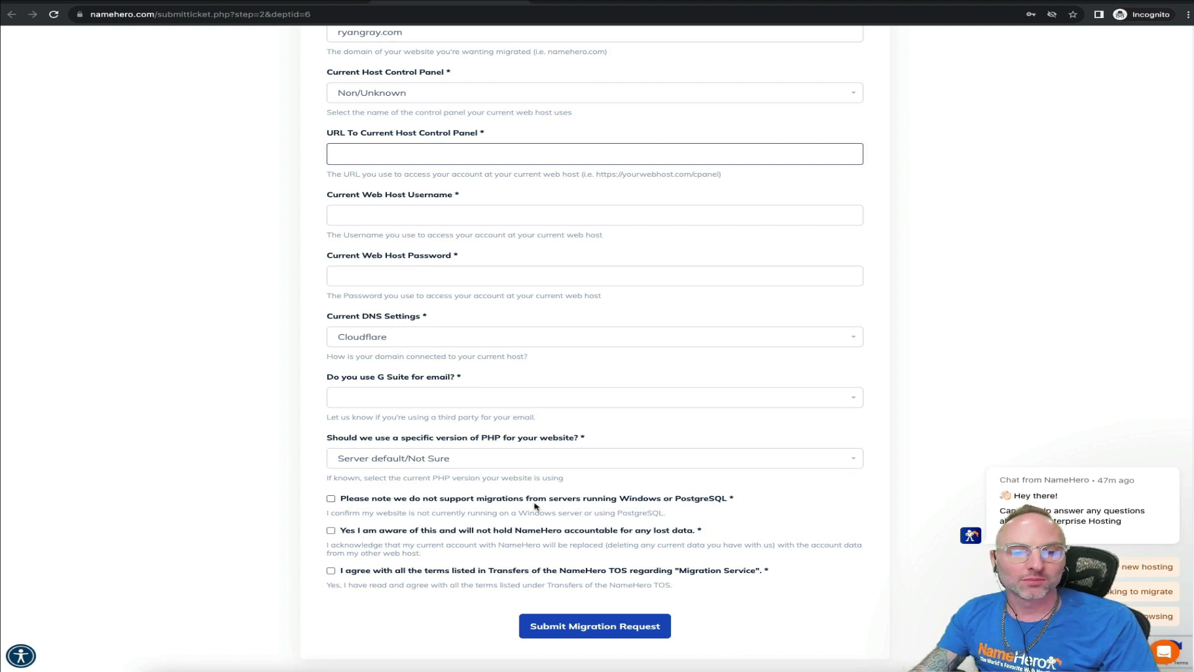
click(341, 499)
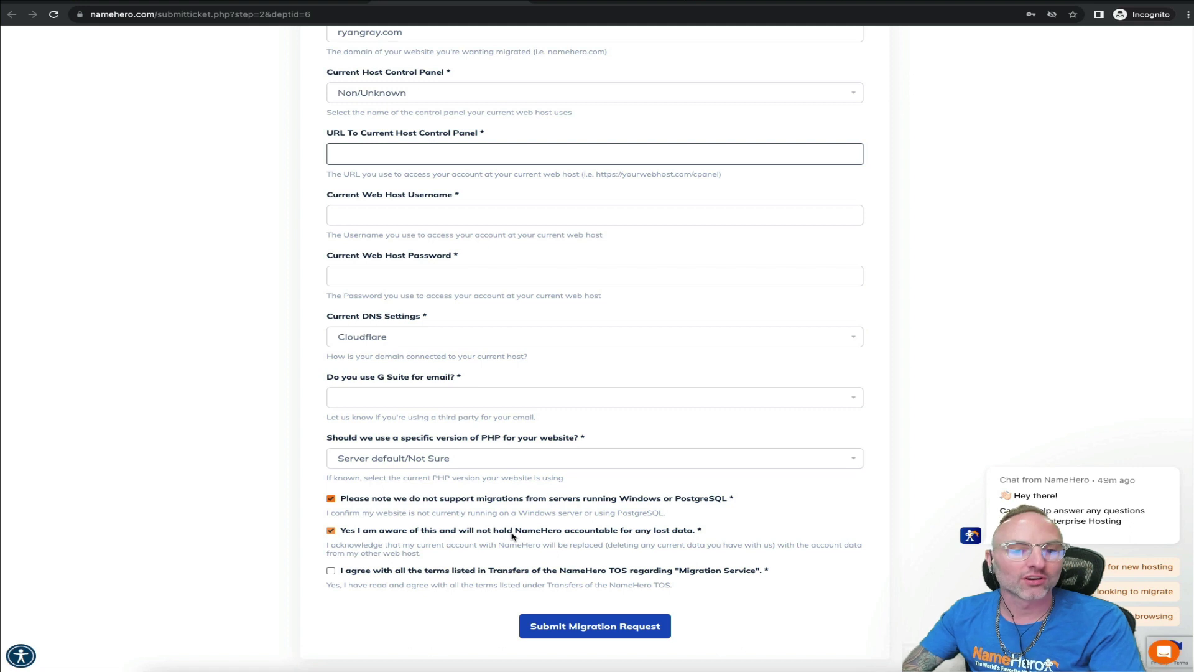
click(424, 532)
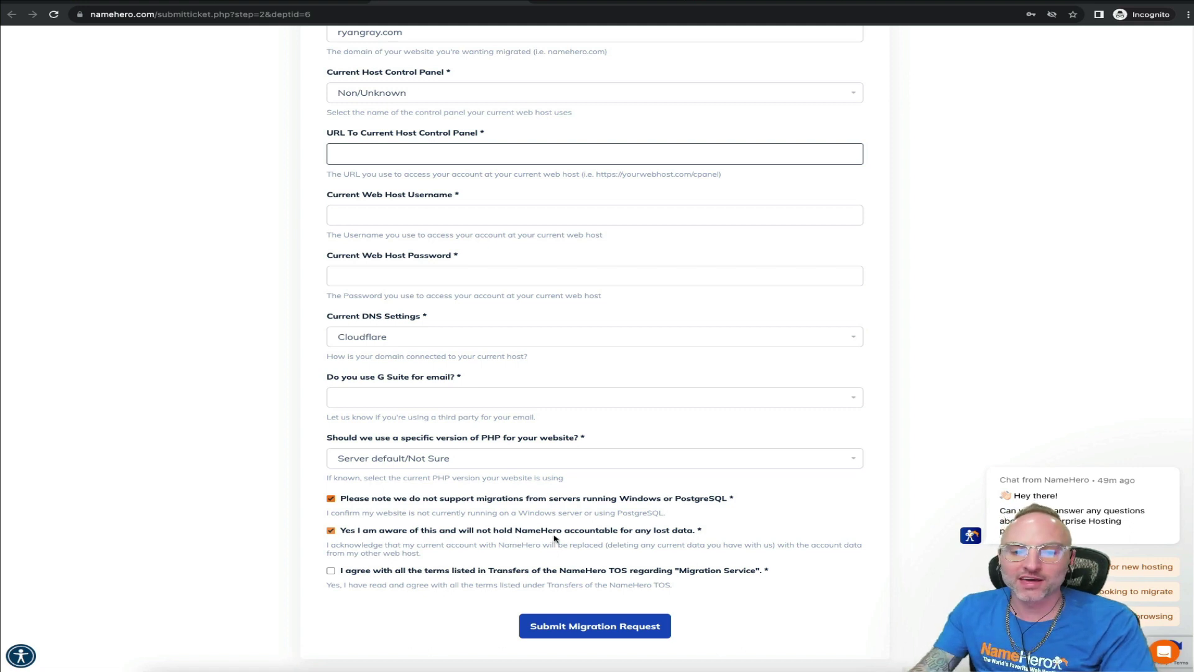
click(553, 536)
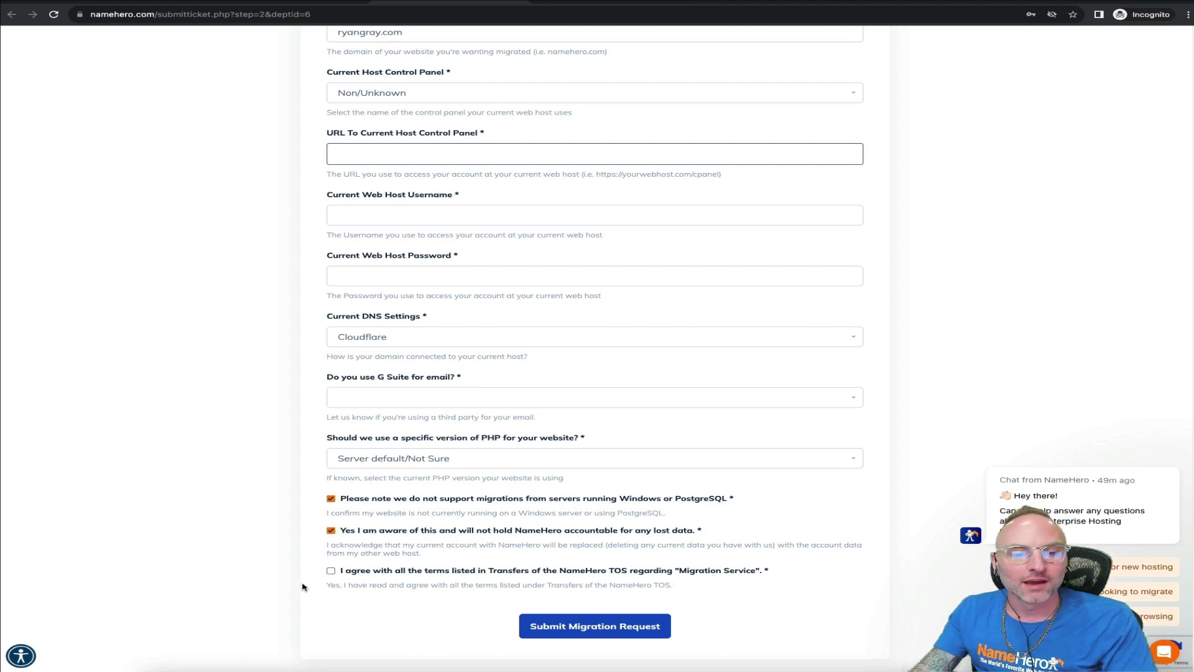
click(339, 570)
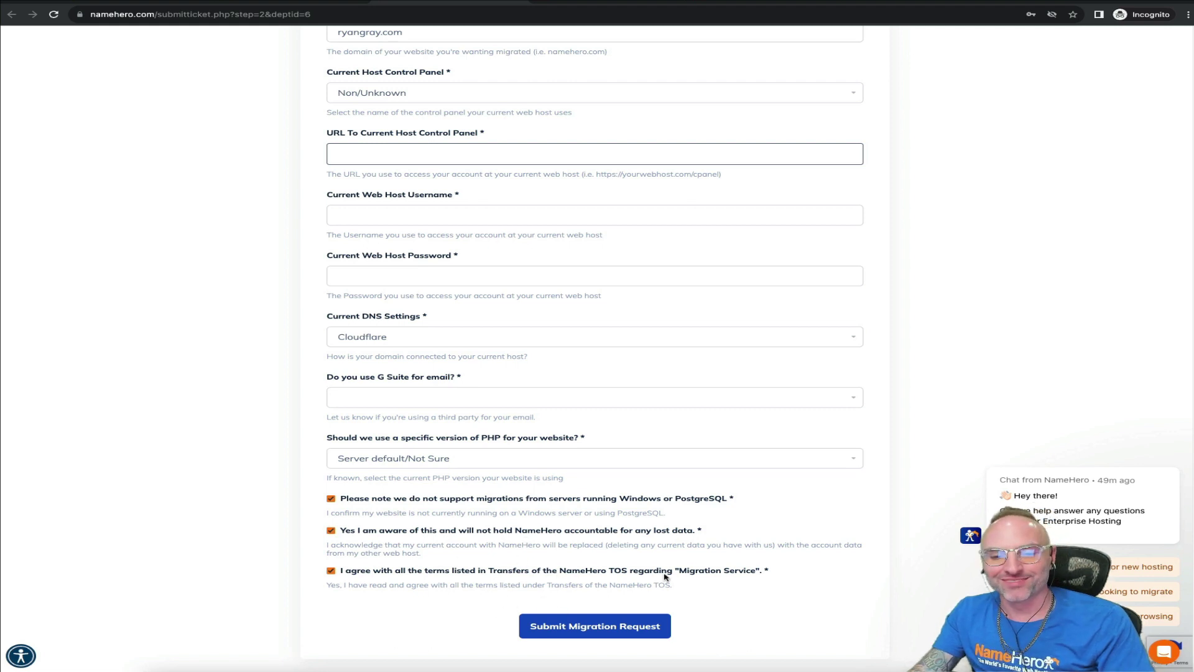
- Review the migration form without submitting it, including the domain name, current host details, DNS and email settings, and message
scroll(658, 583, down, 1)
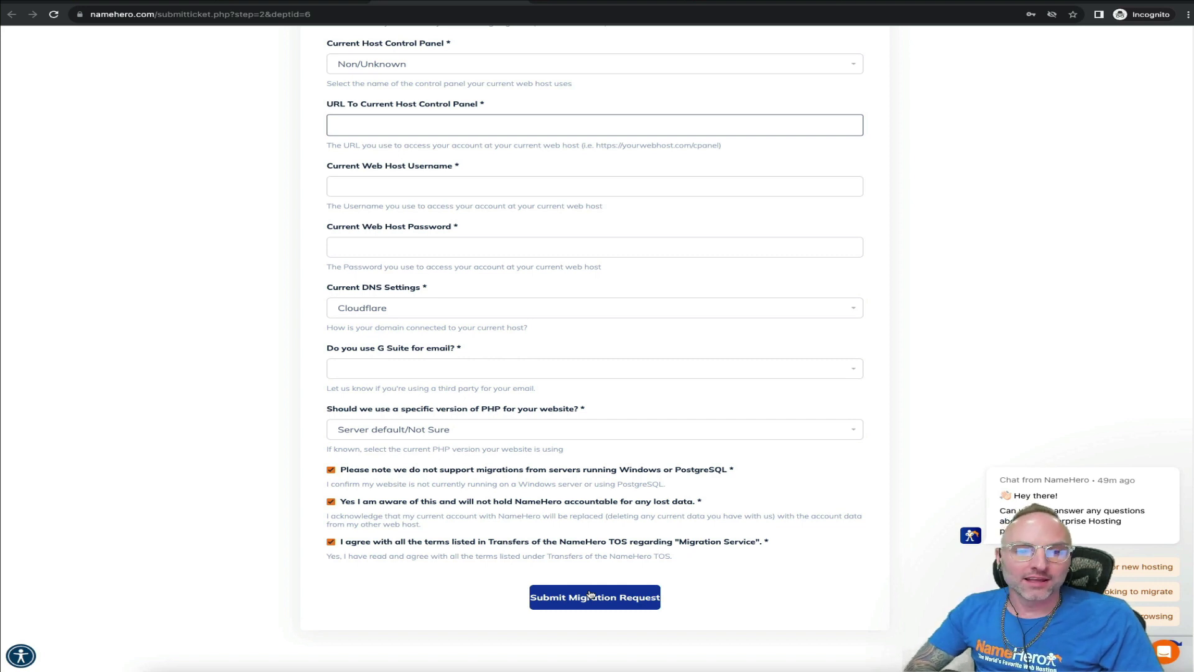
scroll(599, 387, up, 3)
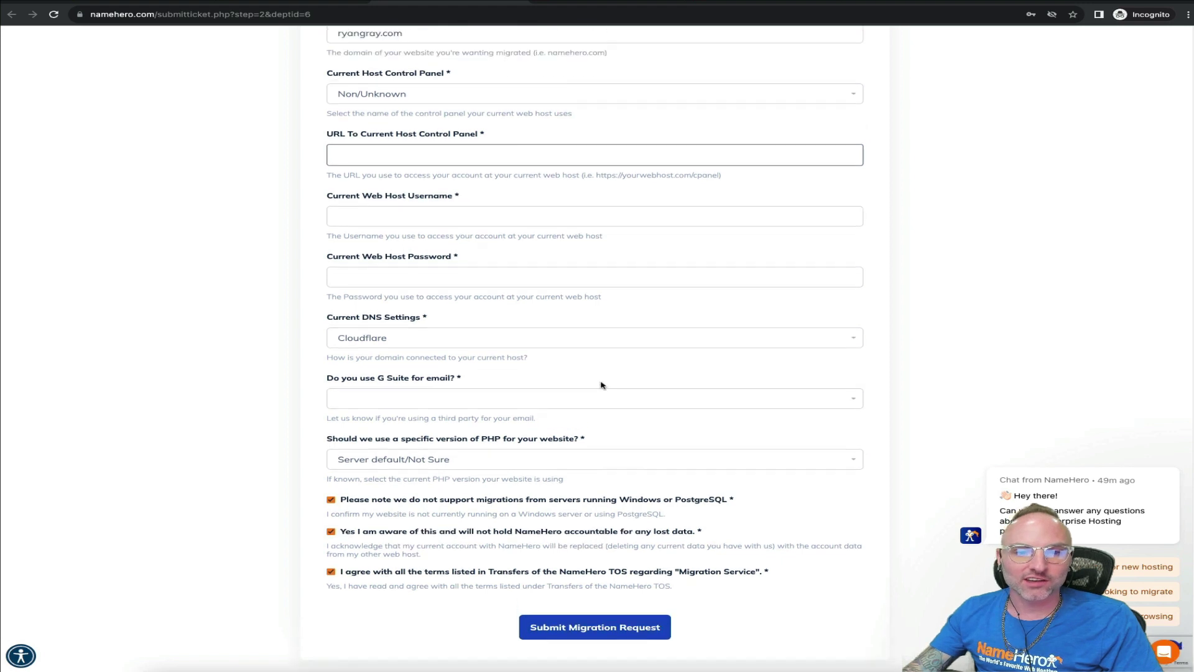
scroll(556, 388, up, 1)
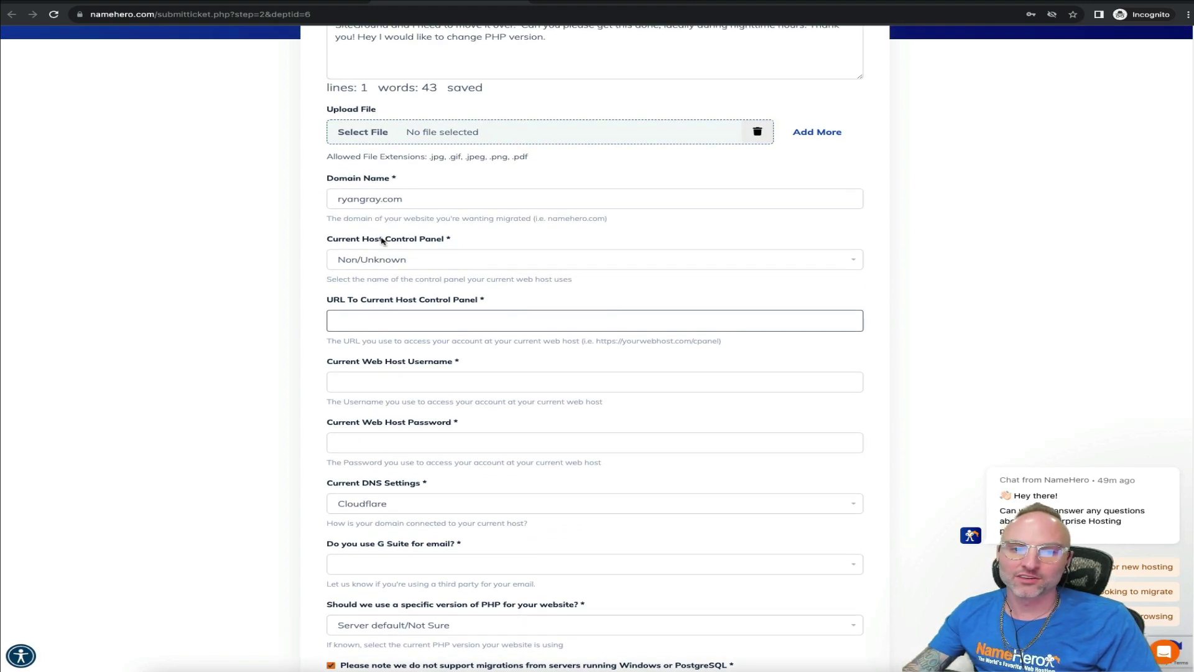
double_click(403, 200)
drag(363, 198, 312, 200)
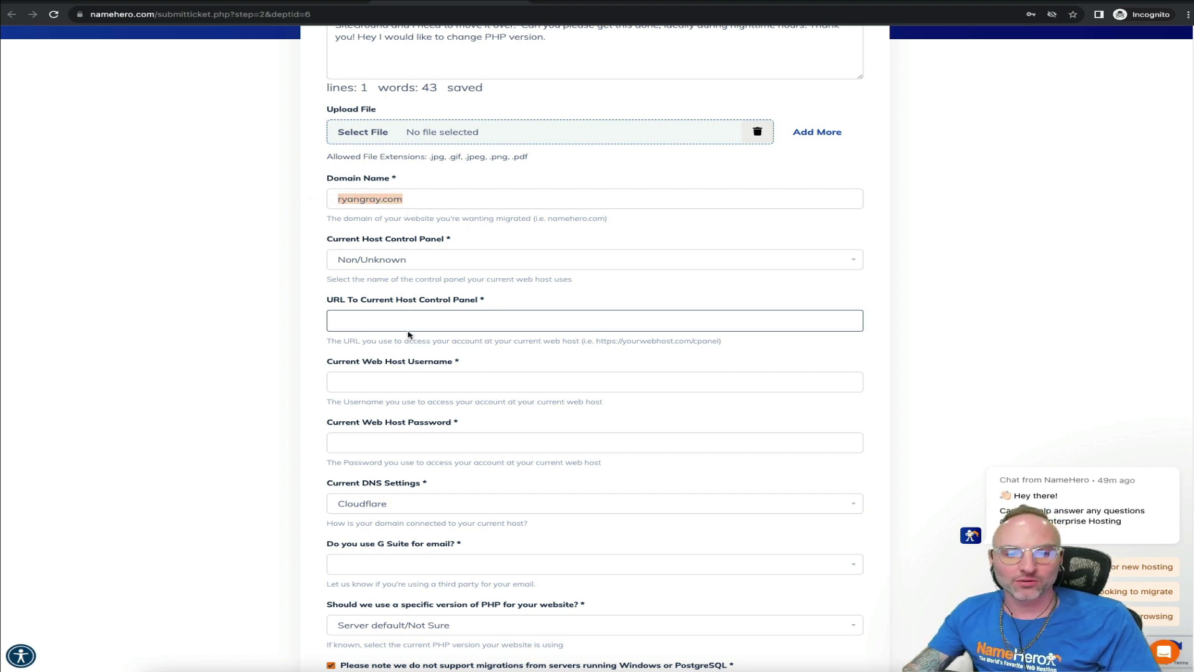
scroll(445, 420, down, 2)
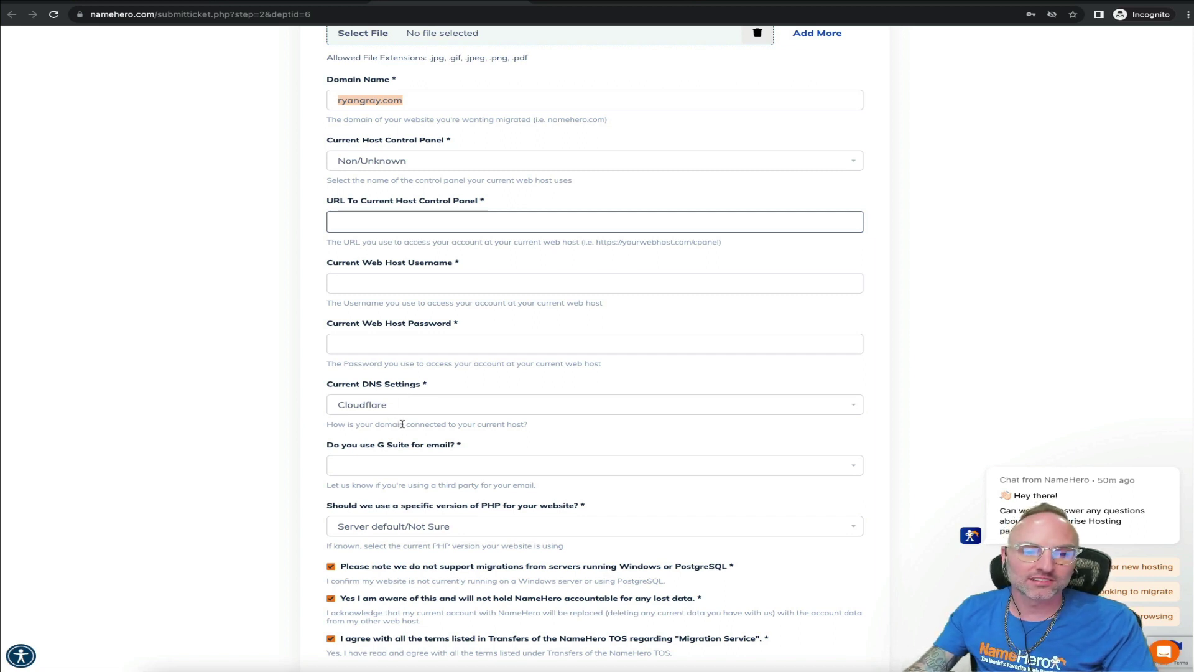
scroll(404, 417, down, 1)
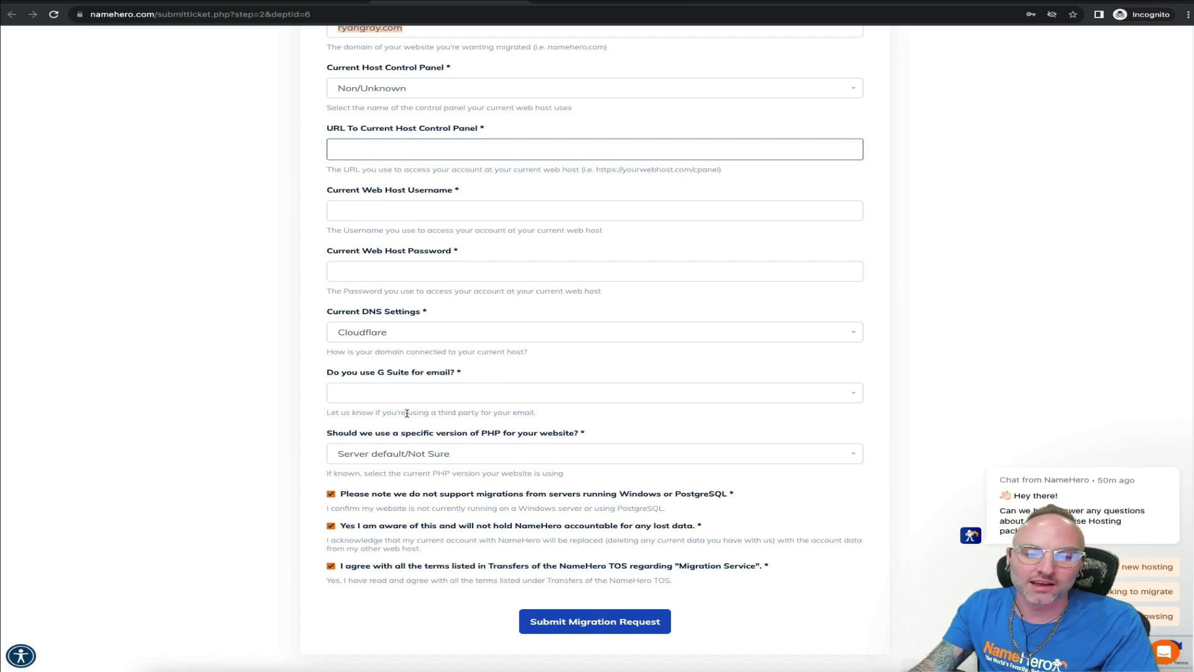
scroll(407, 412, up, 9)
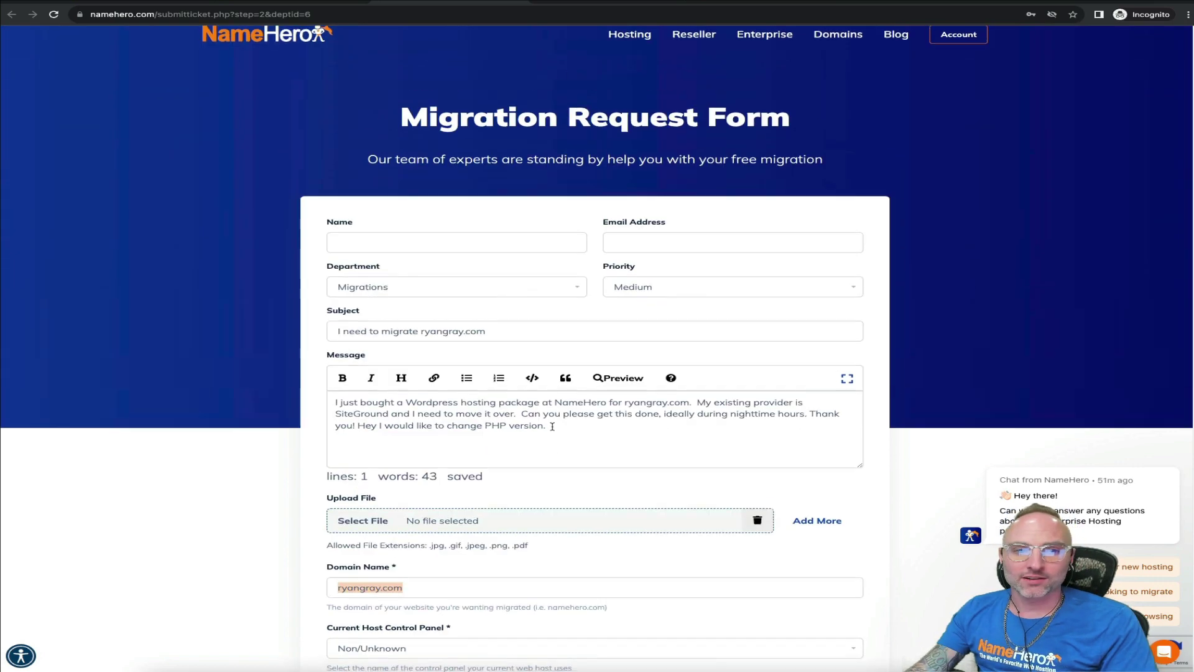
scroll(547, 423, up, 1)
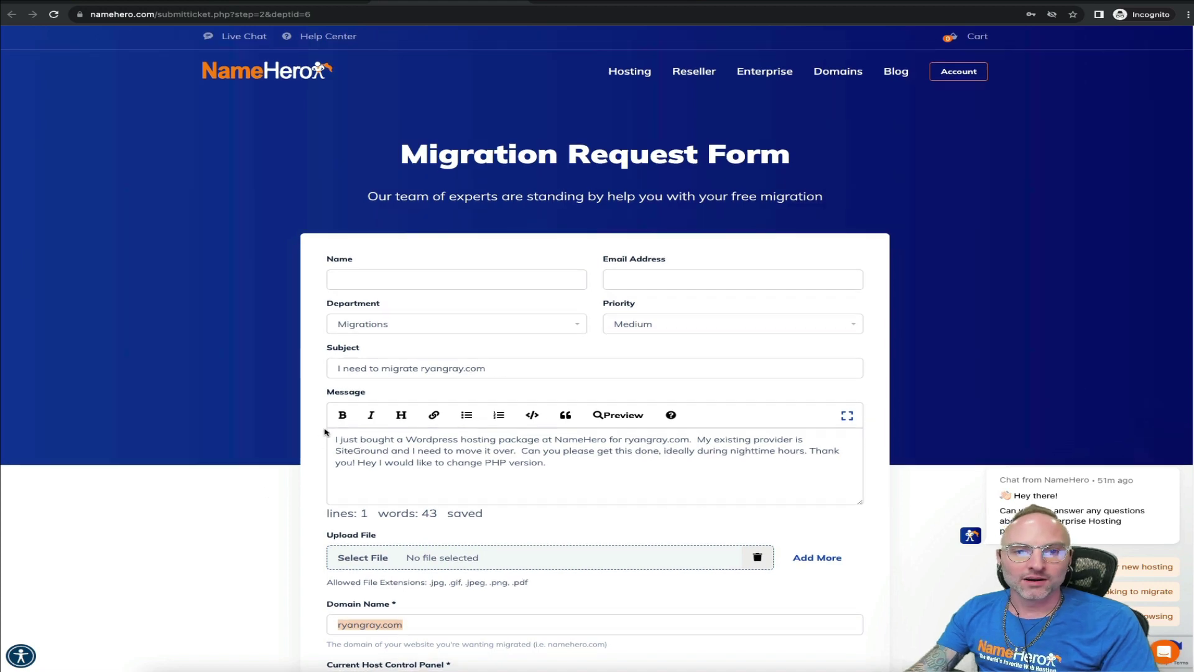
scroll(321, 373, down, 4)
- Switch to the migrations page and examine the How Does it Work? points on purchasing a hosting package and transferring the domain
click(297, 4)
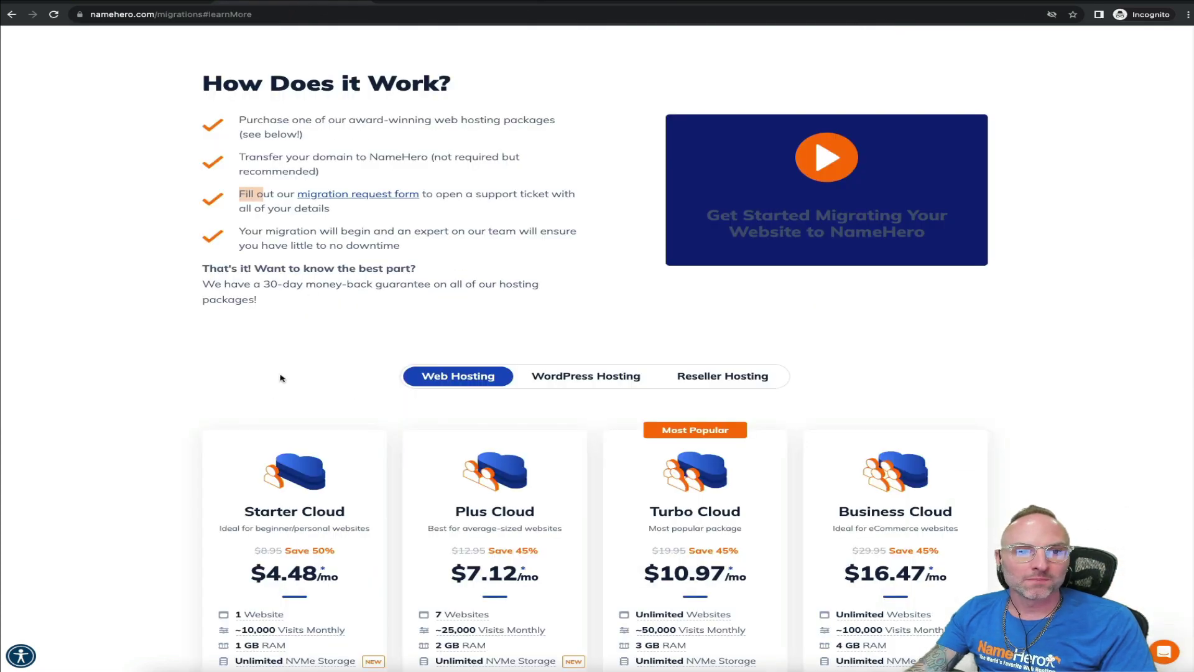
drag(313, 146, 210, 128)
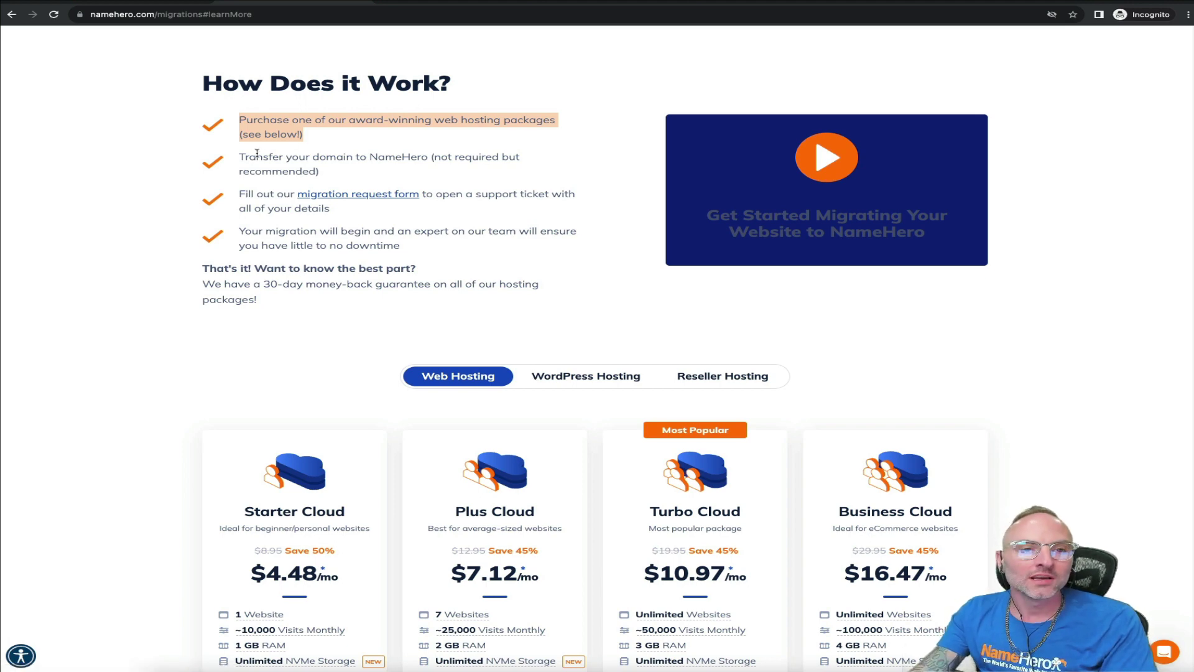
drag(238, 159, 296, 161)
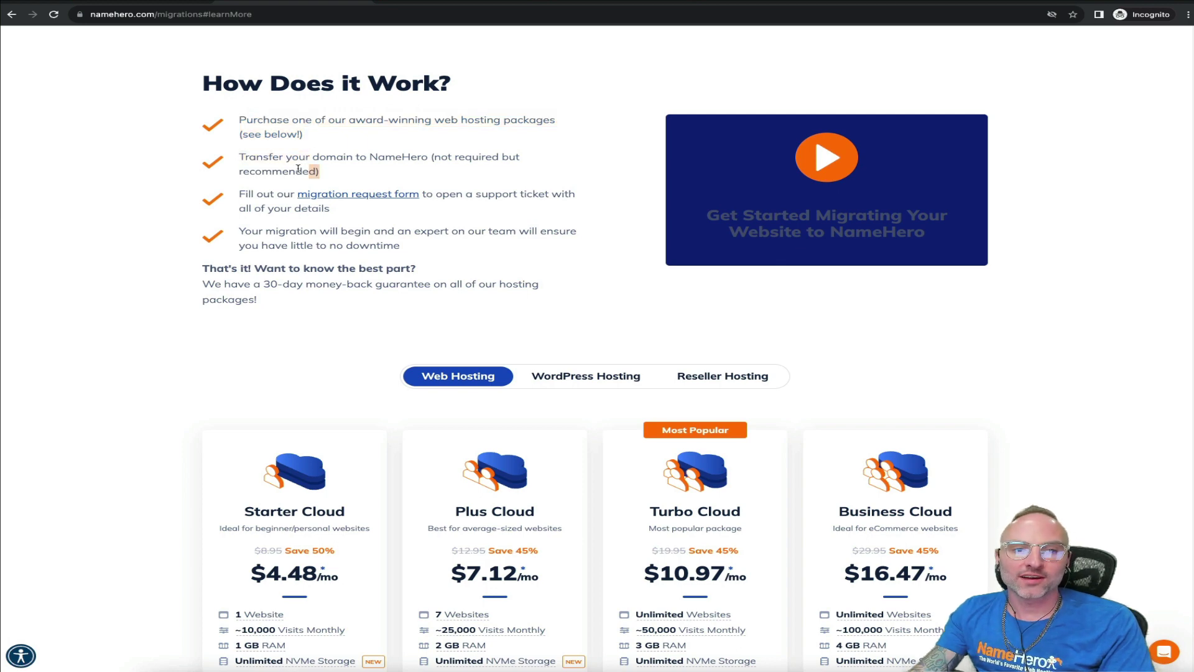
triple_click(314, 172)
mouse_move(241, 157)
mouse_down()
mouse_move(328, 173)
mouse_move(228, 164)
mouse_up()
click(329, 171)
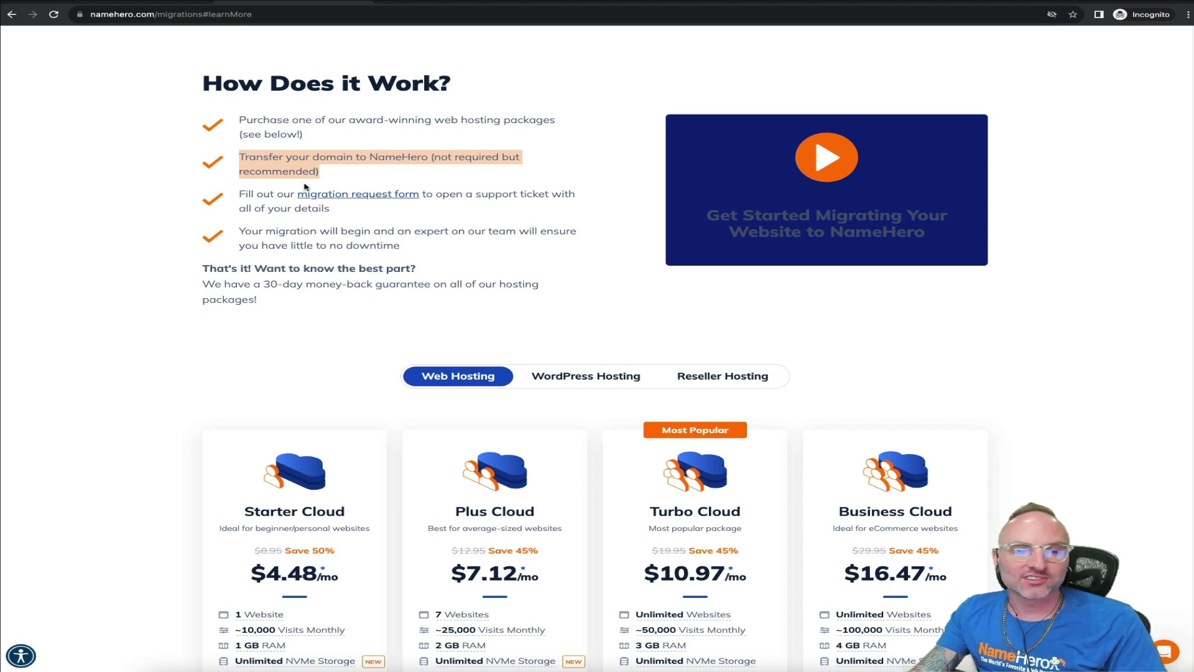
click(334, 172)
triple_click(330, 174)
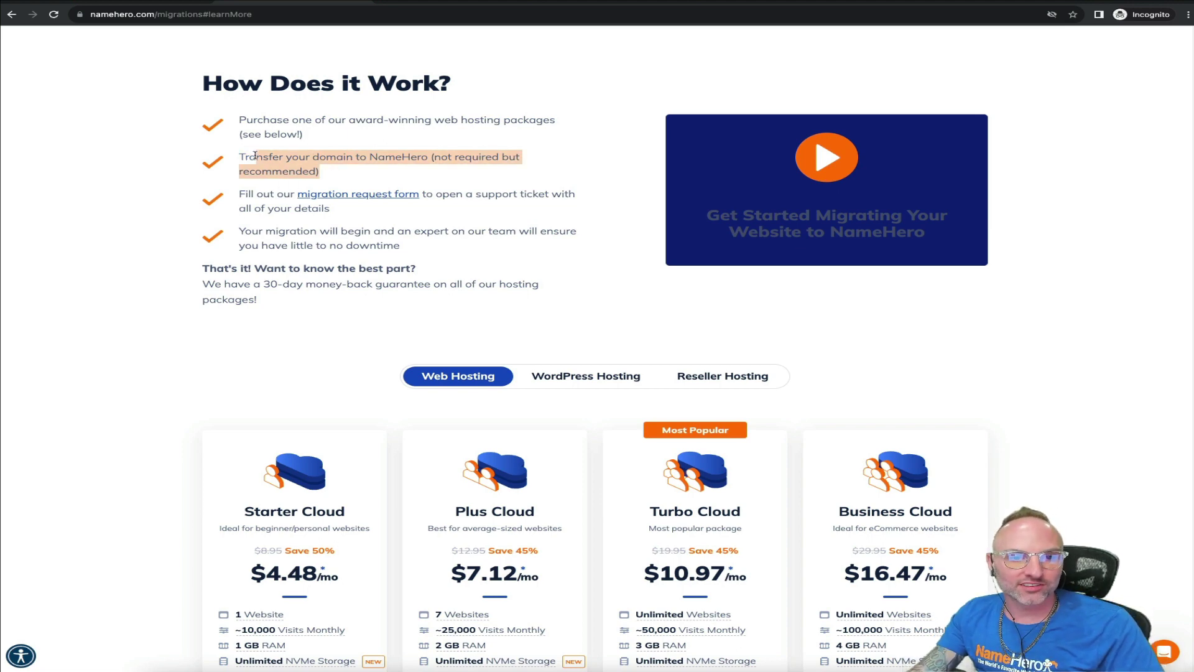
click(234, 156)
triple_click(338, 170)
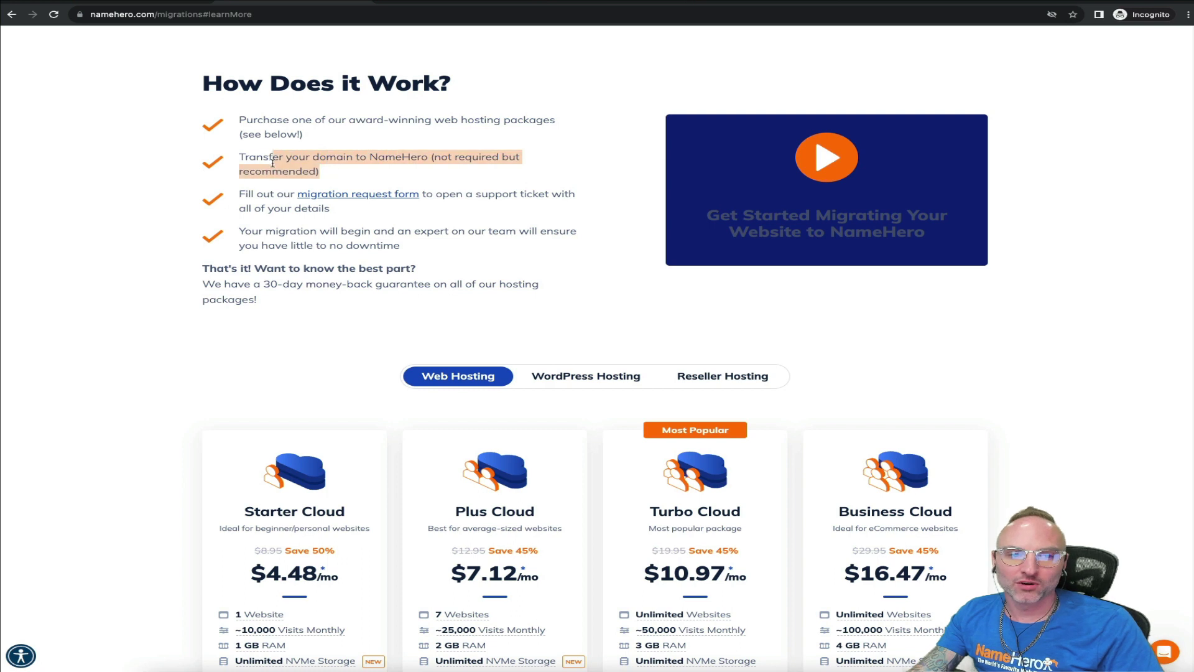
click(252, 159)
triple_click(338, 167)
click(346, 177)
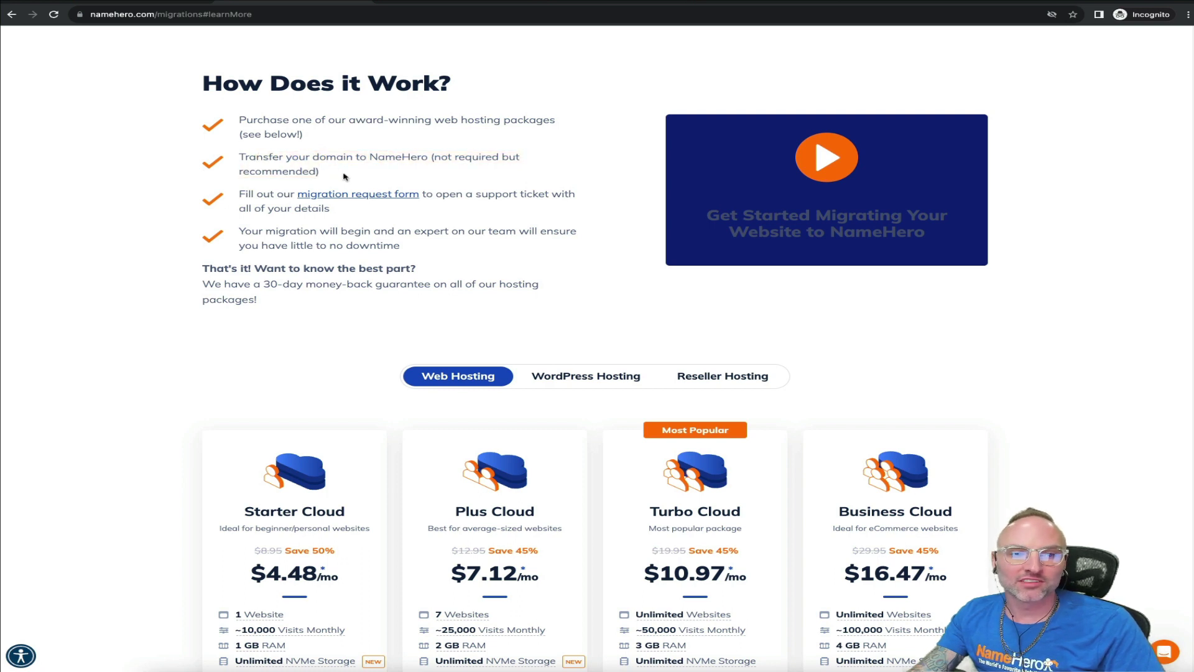
triple_click(334, 174)
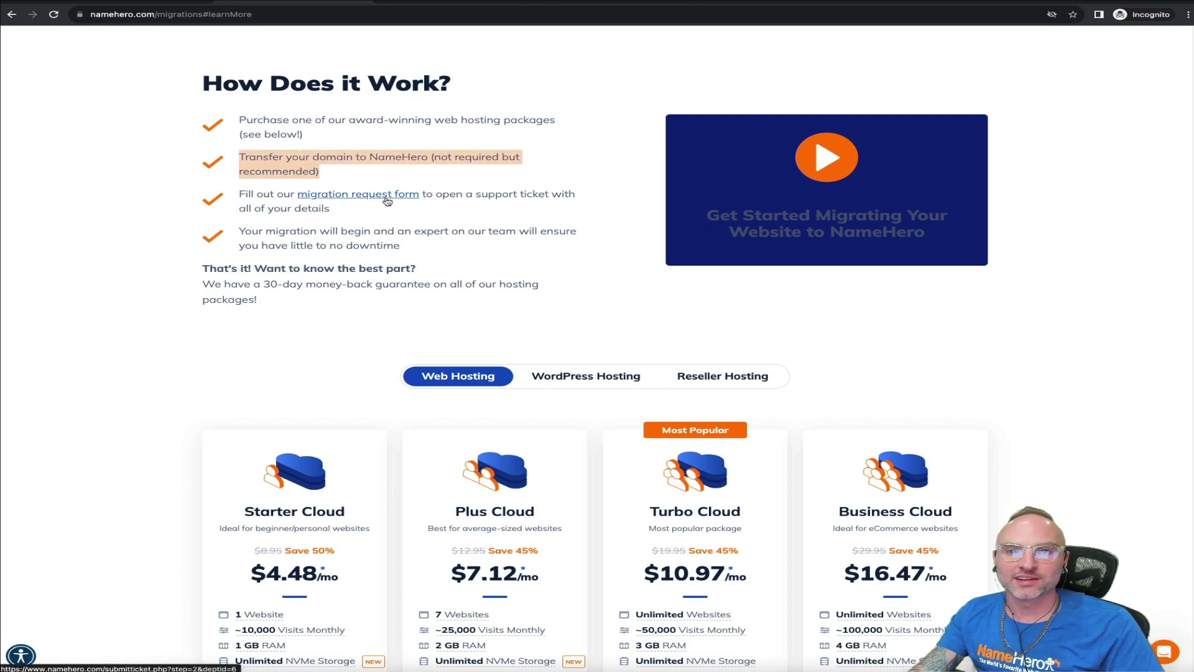
click(317, 178)
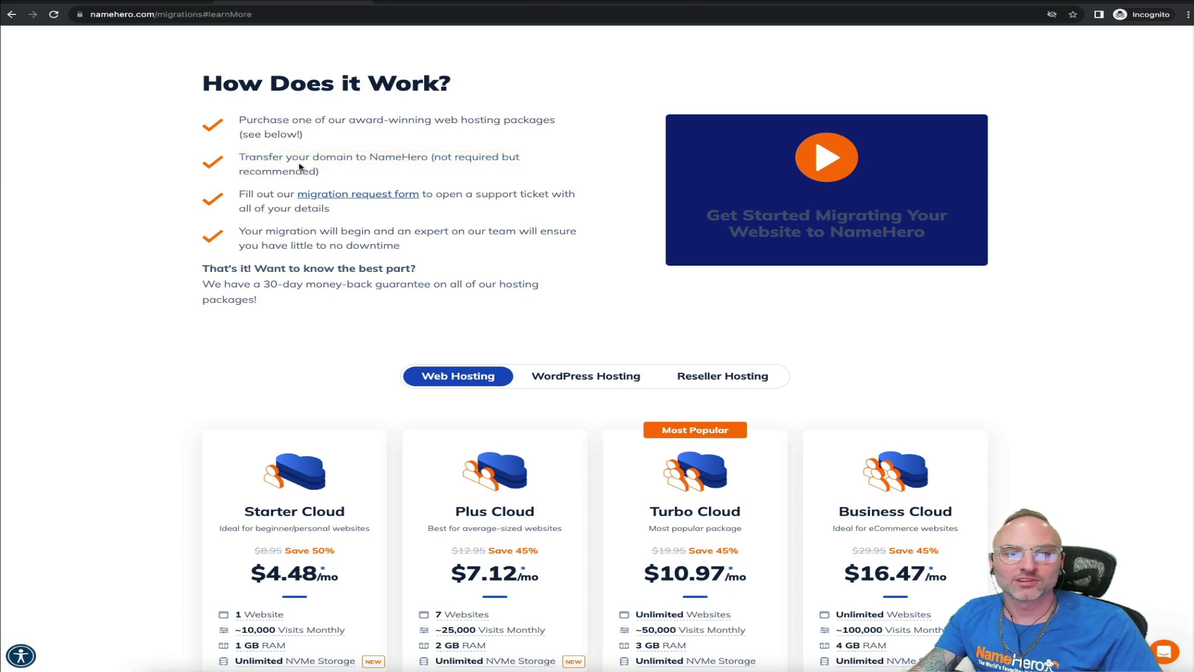
- Read the How Does it Work? point about filling out the migration request form to open a support ticket
drag(241, 195, 276, 195)
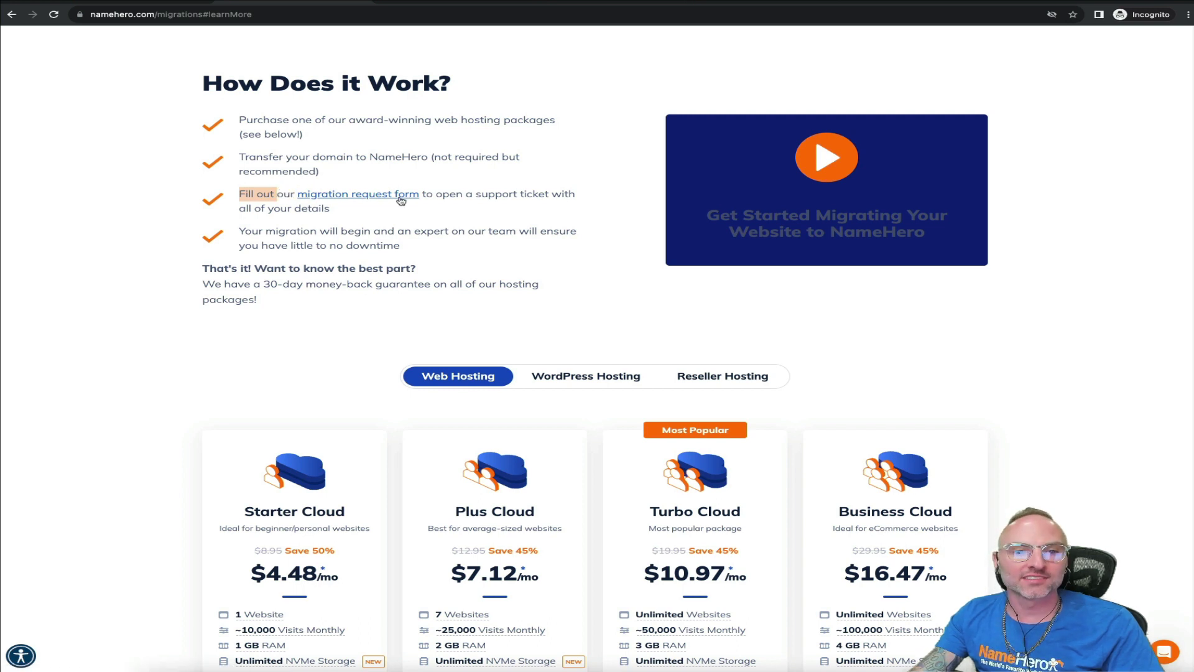
click(454, 194)
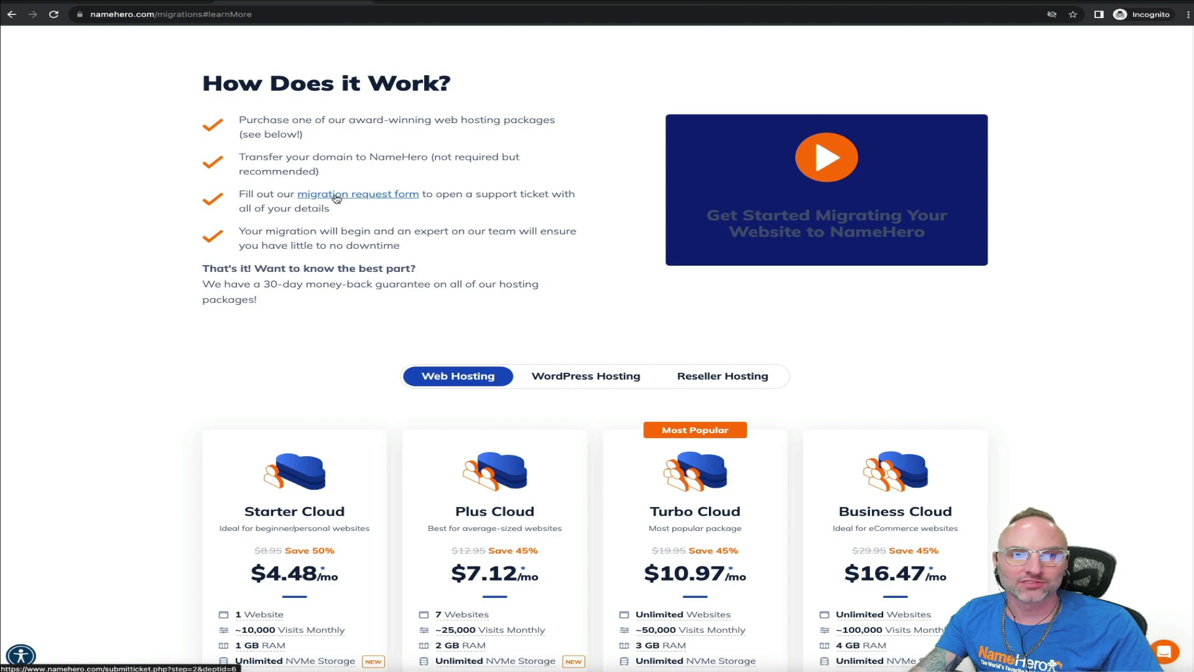
scroll(336, 198, up, 1)
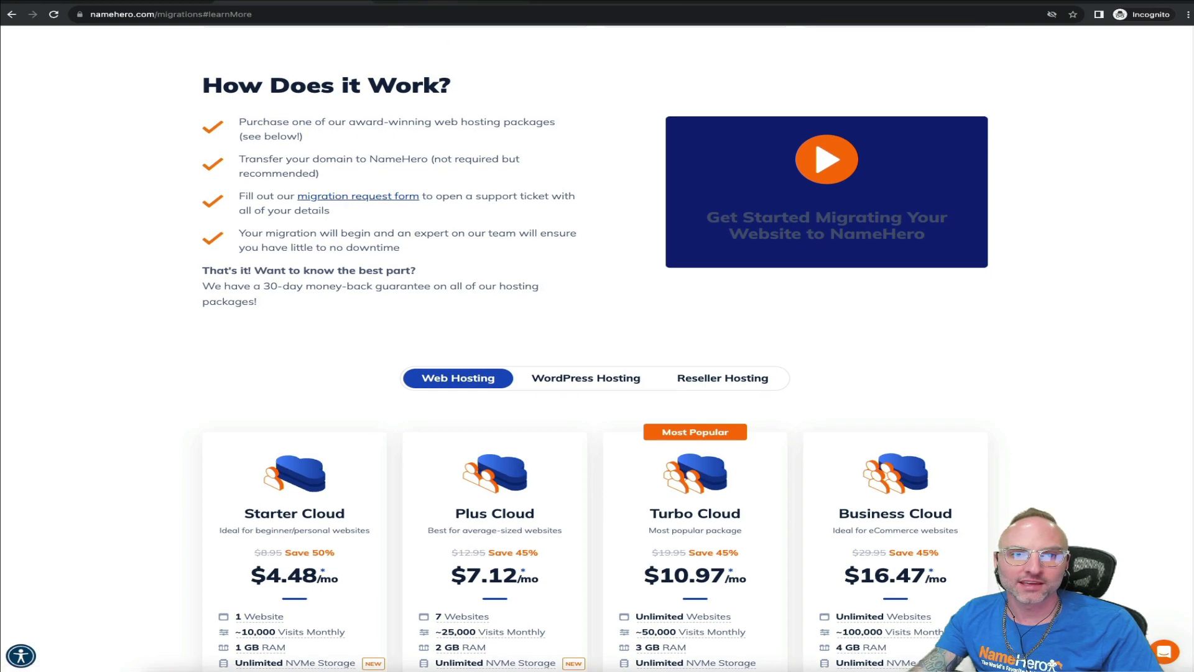